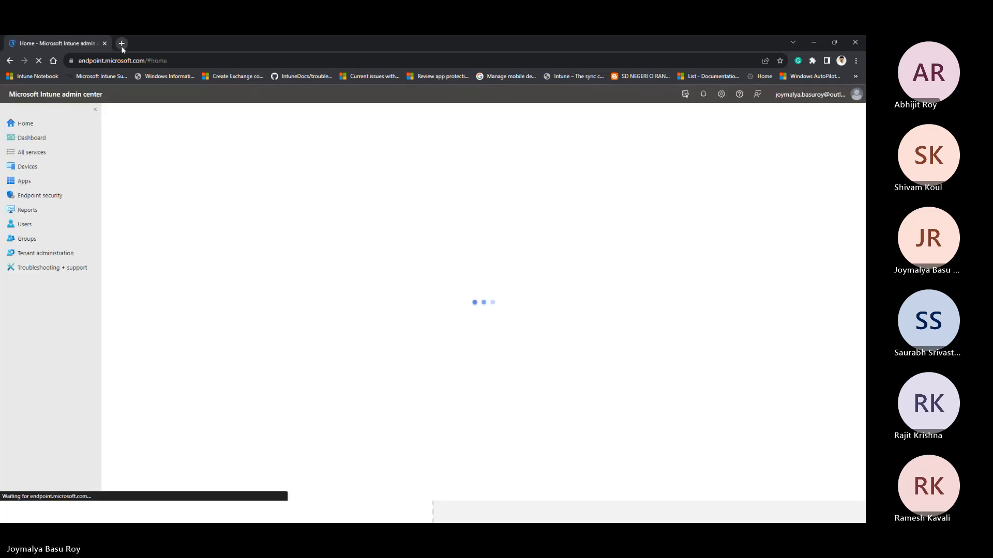
# Step: Open portal.azure.com in a new browser tab and sign in with the already signed-in Outlook account
pyautogui.click(121, 45)
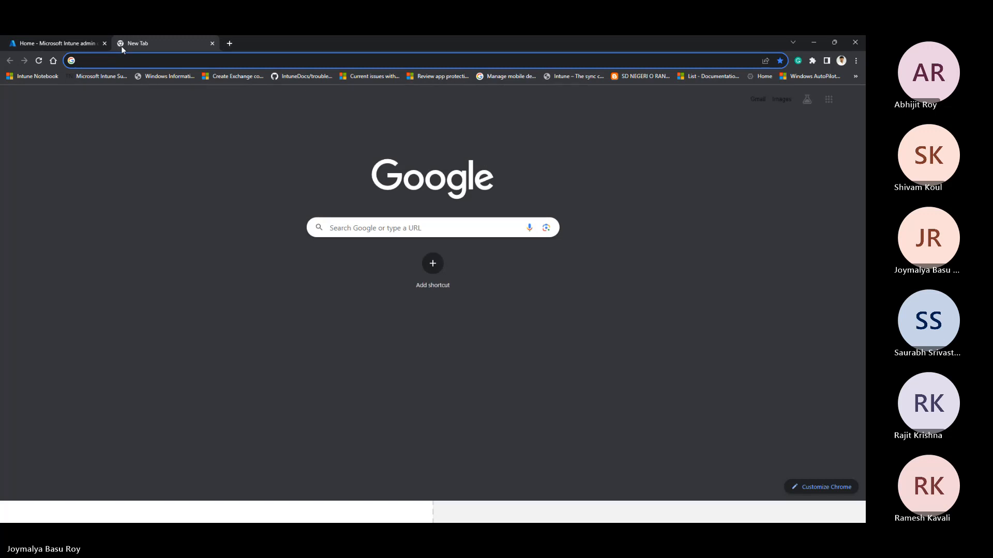
pyautogui.write('porta')
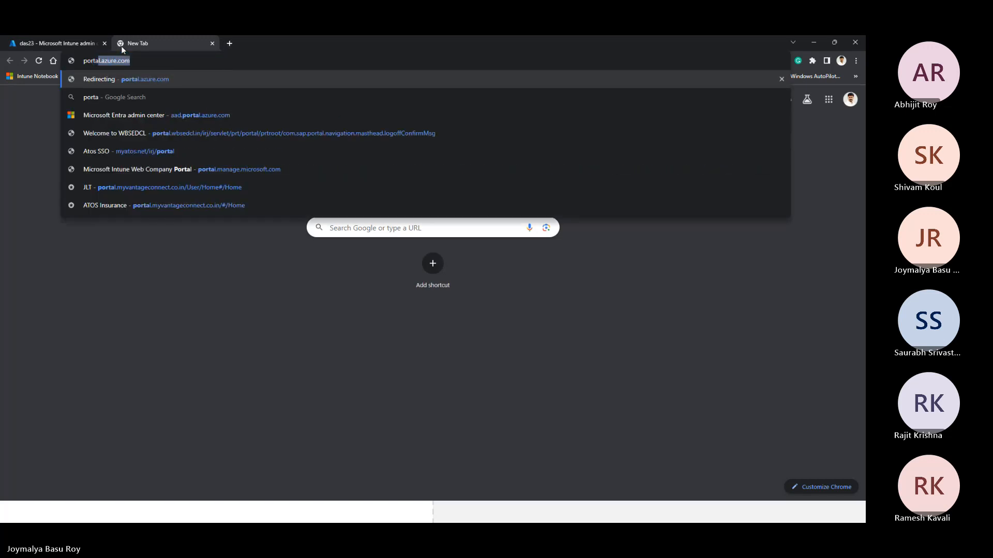
pyautogui.press('Return')
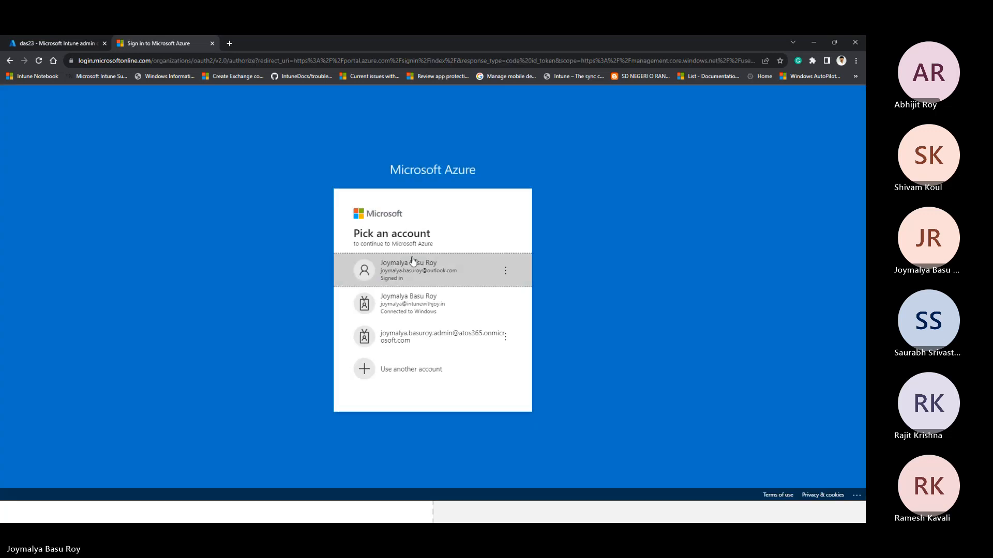
pyautogui.click(413, 262)
# Step: Return to the Intune admin center, view the Devices overview, and switch to the LearnIntuneWithJoy account
pyautogui.click(74, 43)
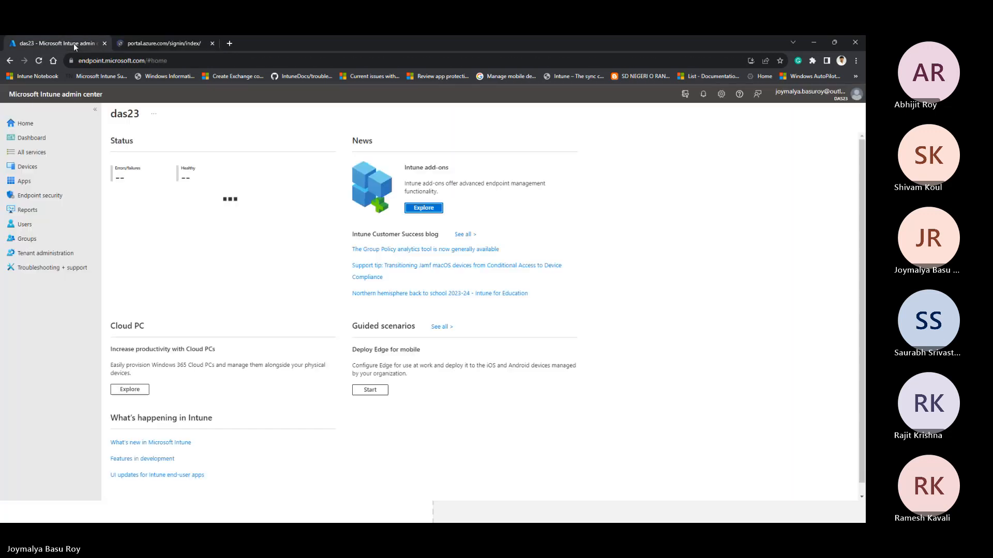
pyautogui.click(27, 166)
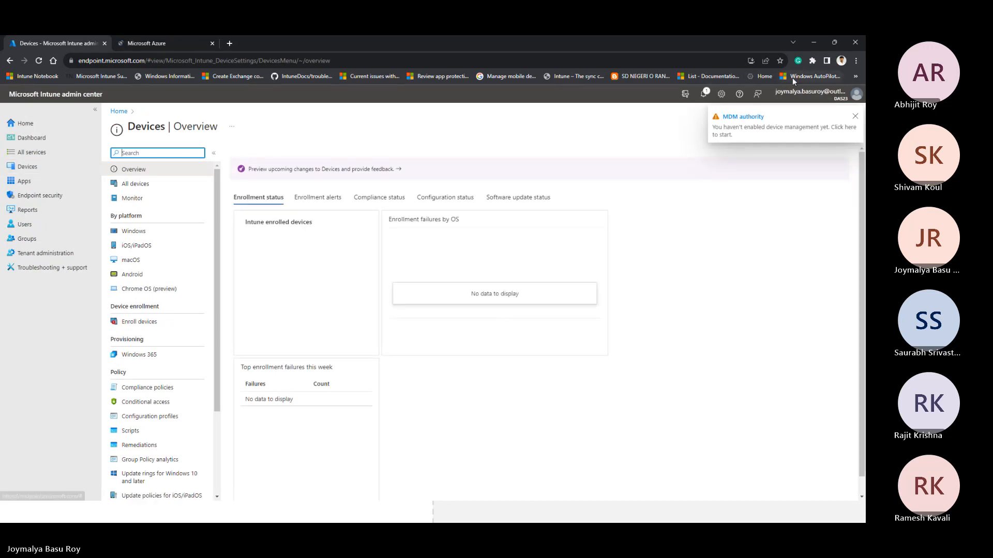
pyautogui.click(817, 98)
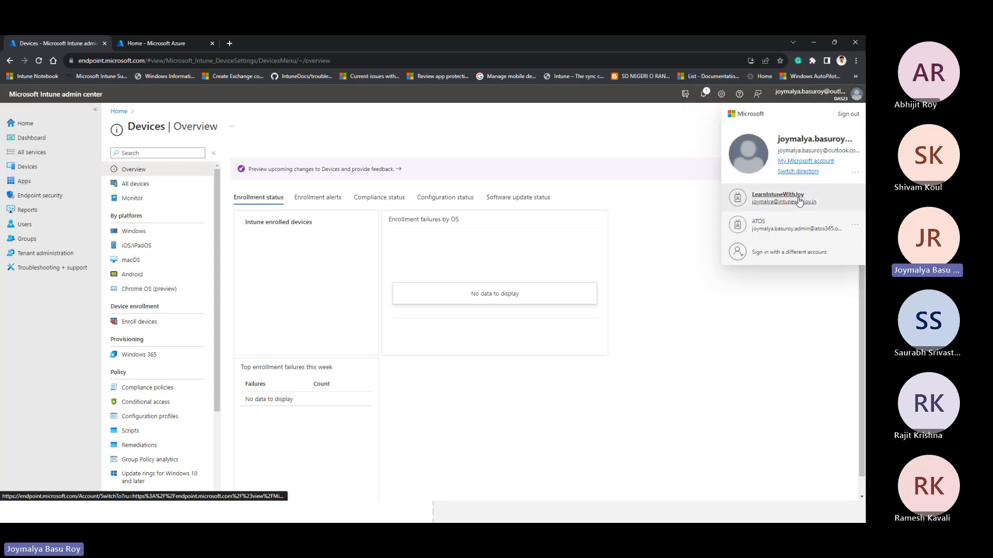
pyautogui.click(799, 200)
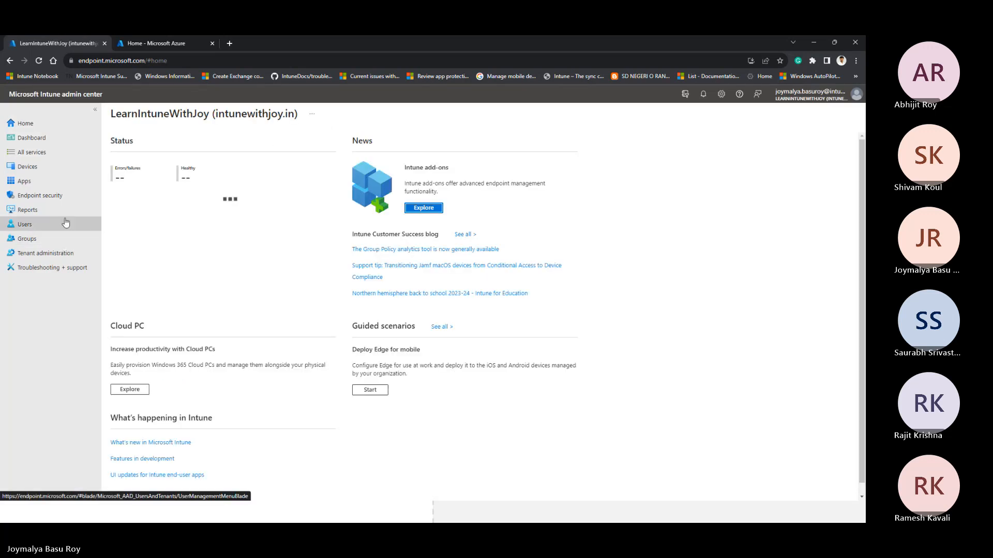
# Step: Open the Automatic Enrollment configuration for Windows device enrollment in Intune
pyautogui.click(64, 169)
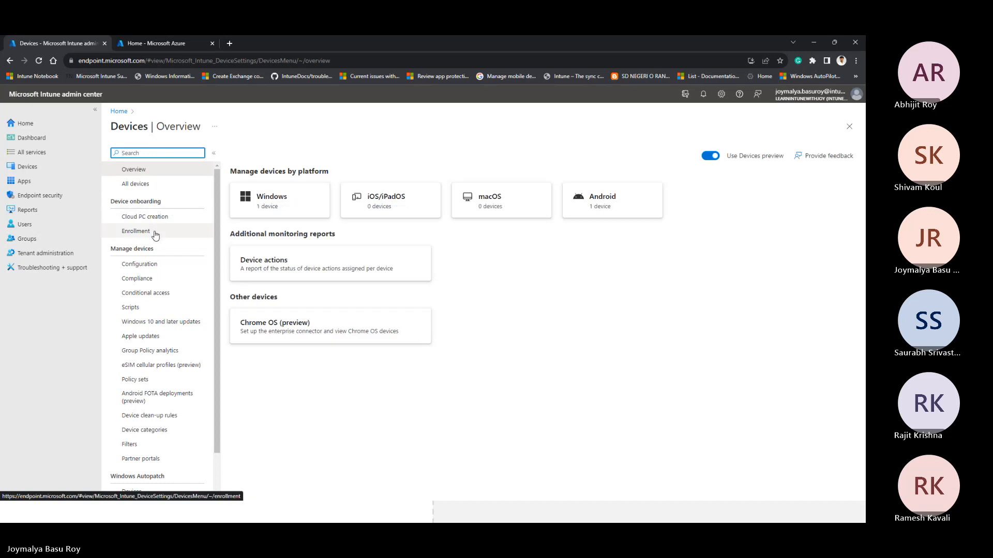
pyautogui.click(155, 235)
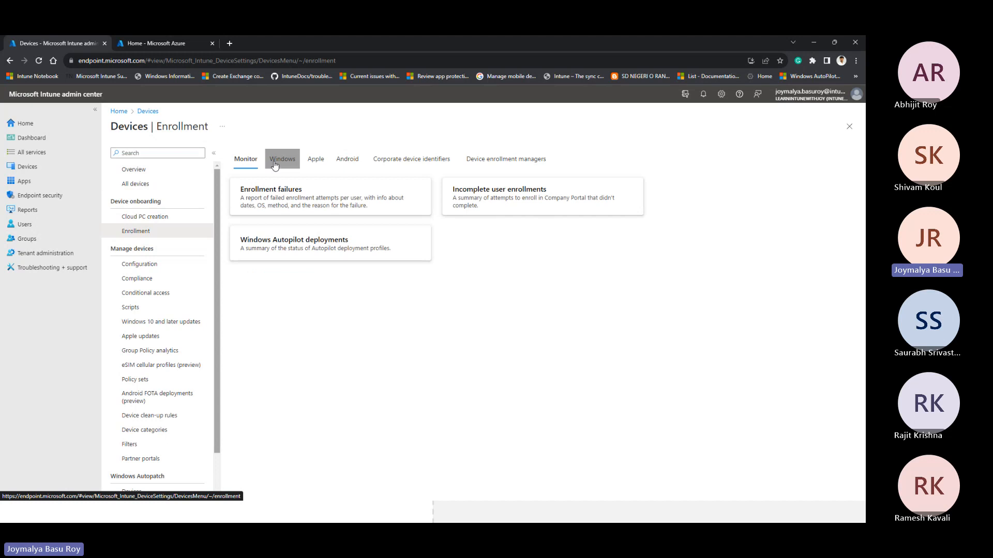
pyautogui.click(275, 164)
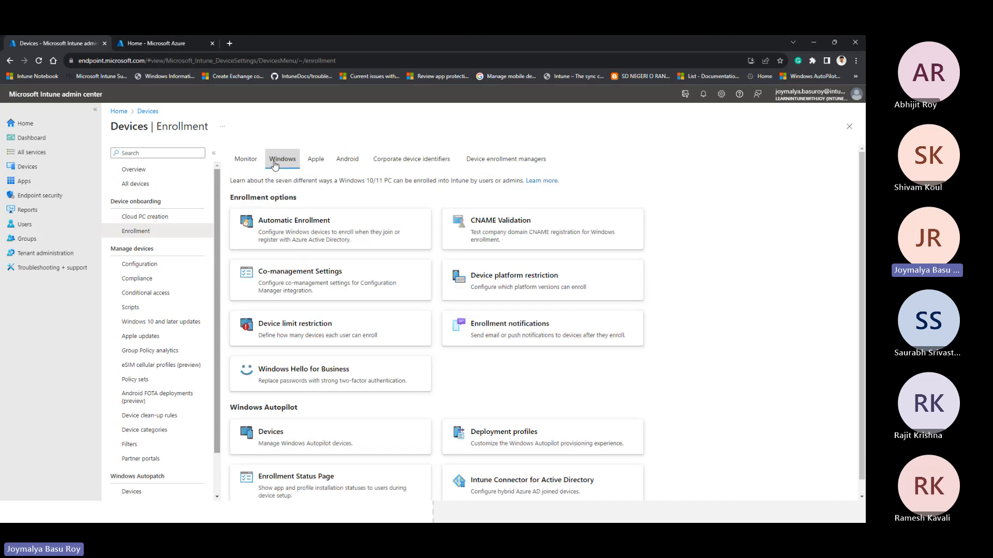
pyautogui.click(314, 234)
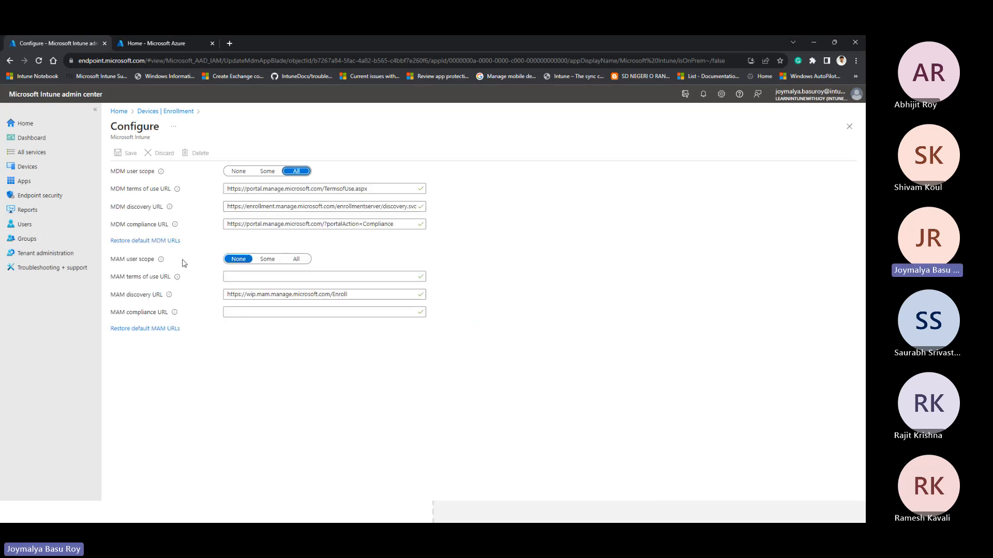
# Step: Go to Azure Active Directory in the Azure portal and switch the portal to the LearnIntuneWithJoy account
pyautogui.click(171, 48)
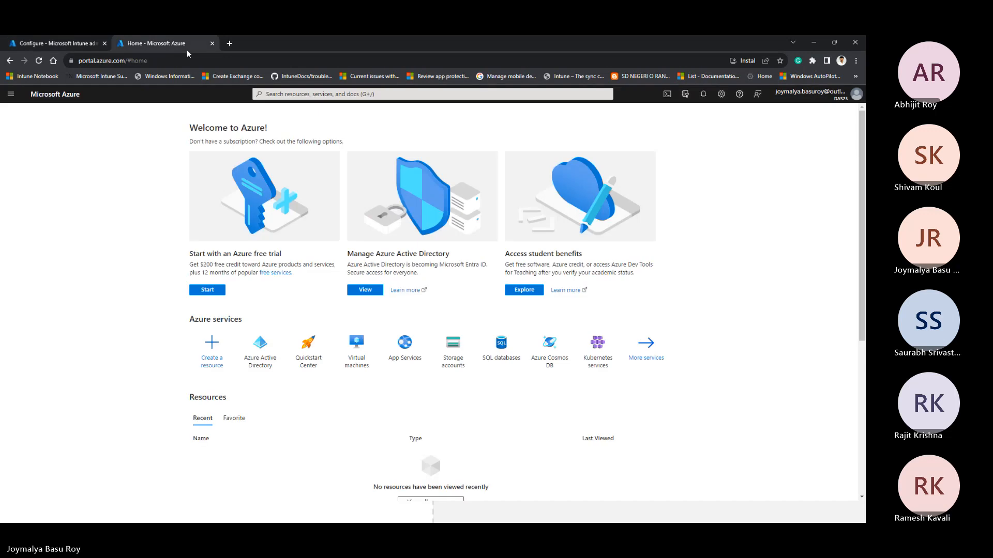
pyautogui.click(268, 335)
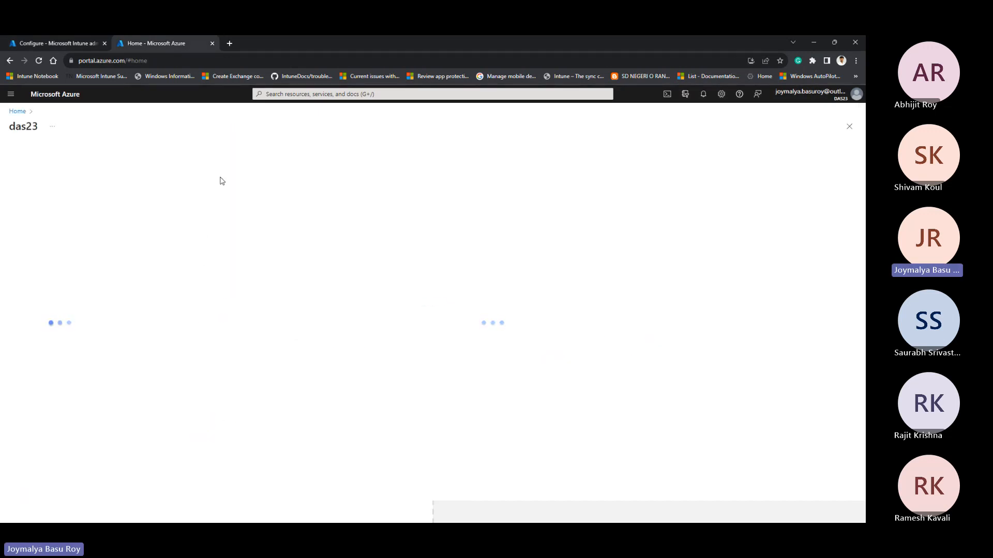
pyautogui.click(826, 98)
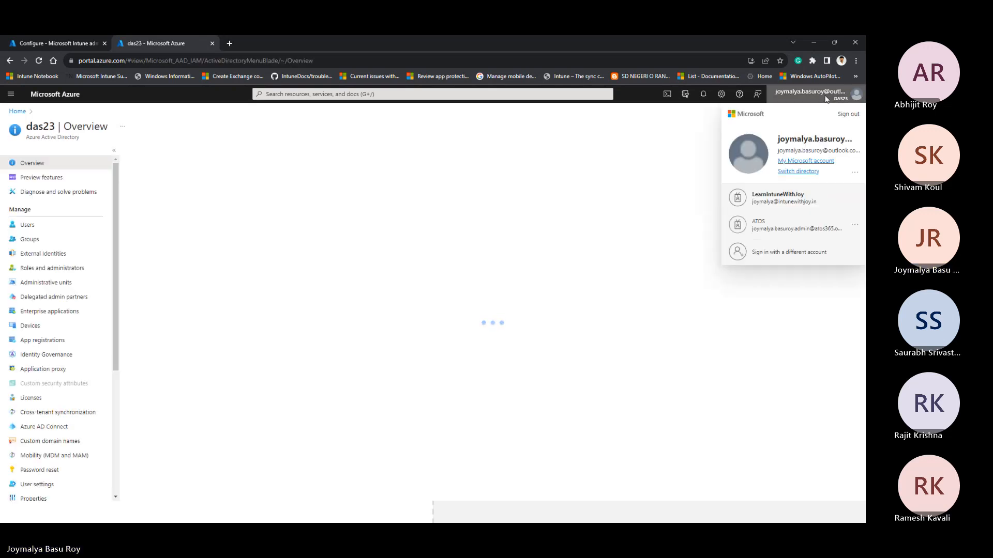
pyautogui.click(779, 197)
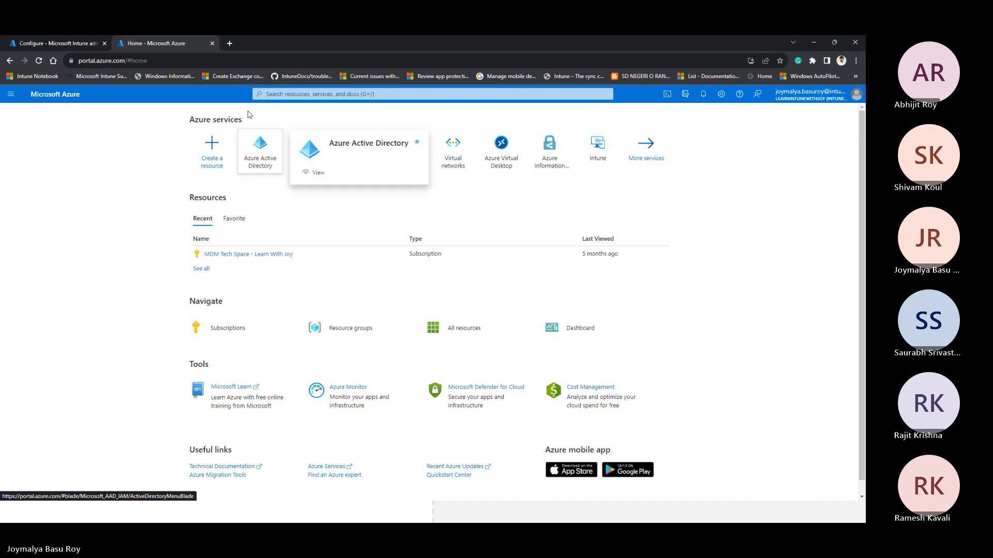
# Step: Open Microsoft Intune's Mobility (MDM and MAM) settings in Azure Active Directory and compare them with the Intune admin center's configuration
pyautogui.click(264, 164)
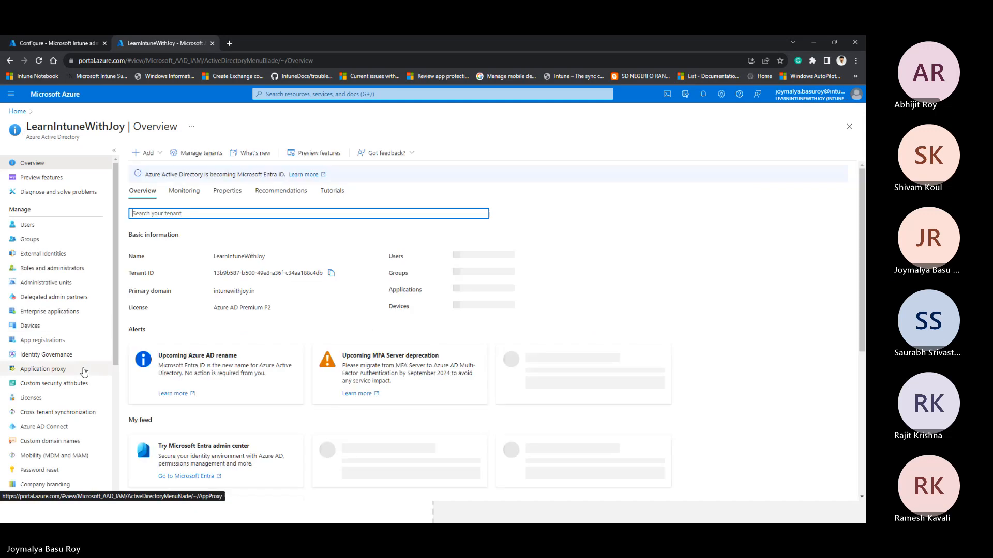
pyautogui.click(58, 456)
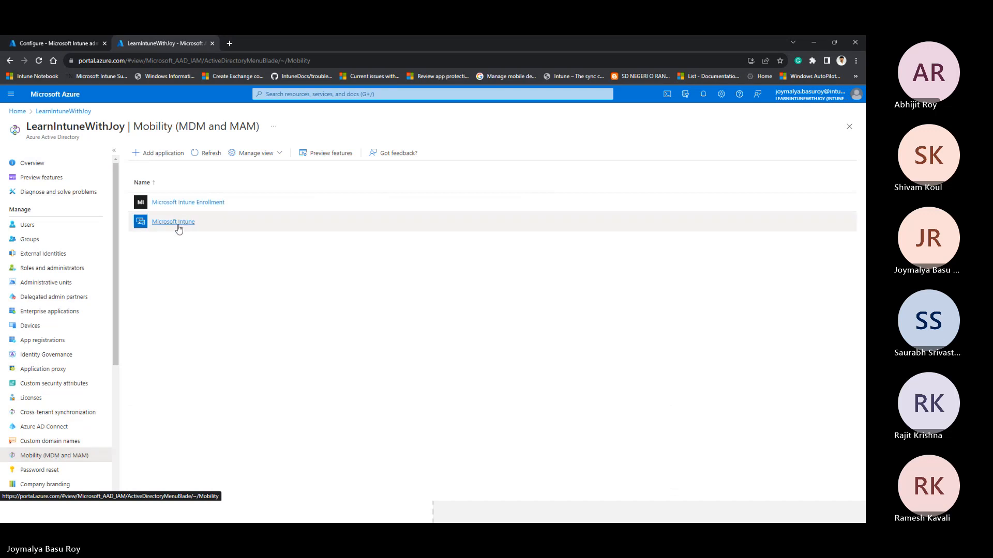
pyautogui.click(178, 228)
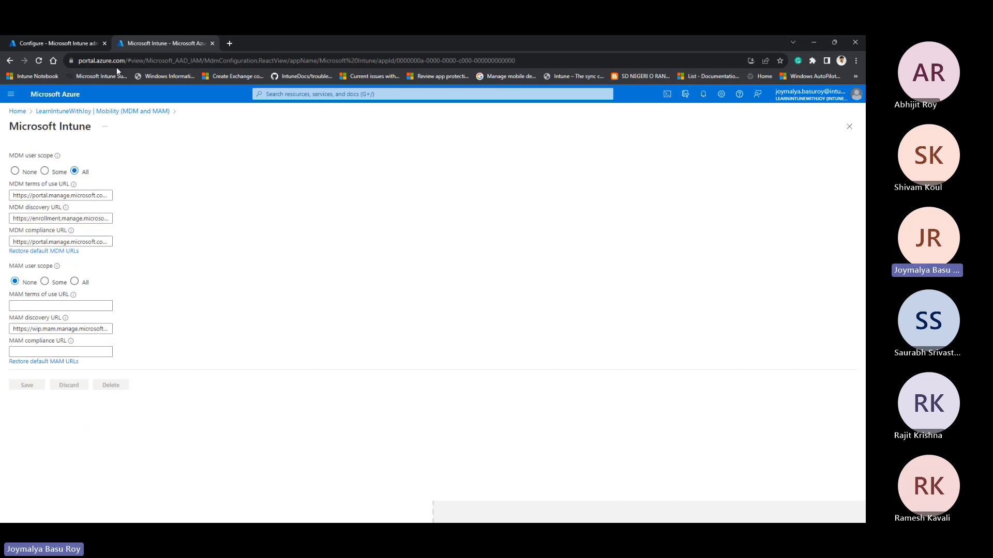
pyautogui.click(80, 46)
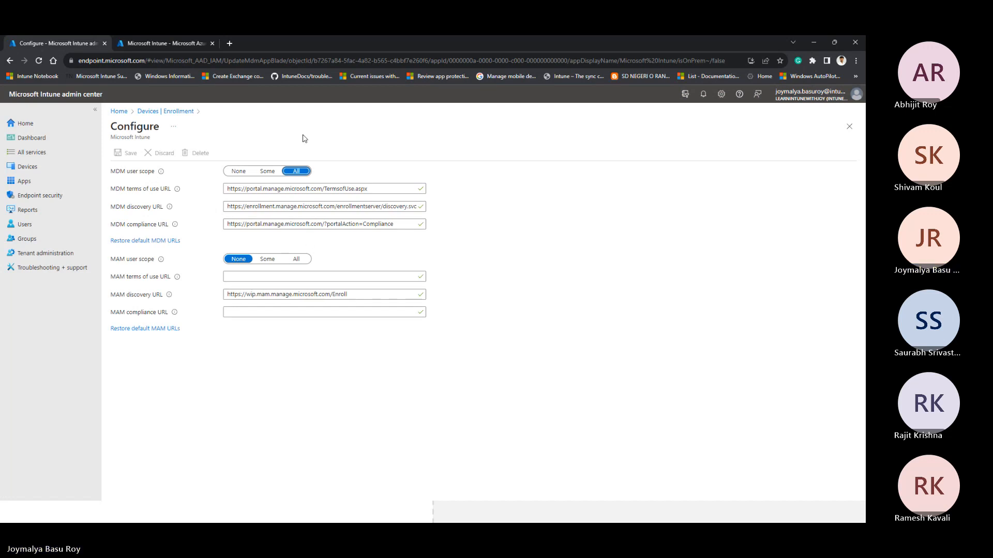
pyautogui.click(172, 43)
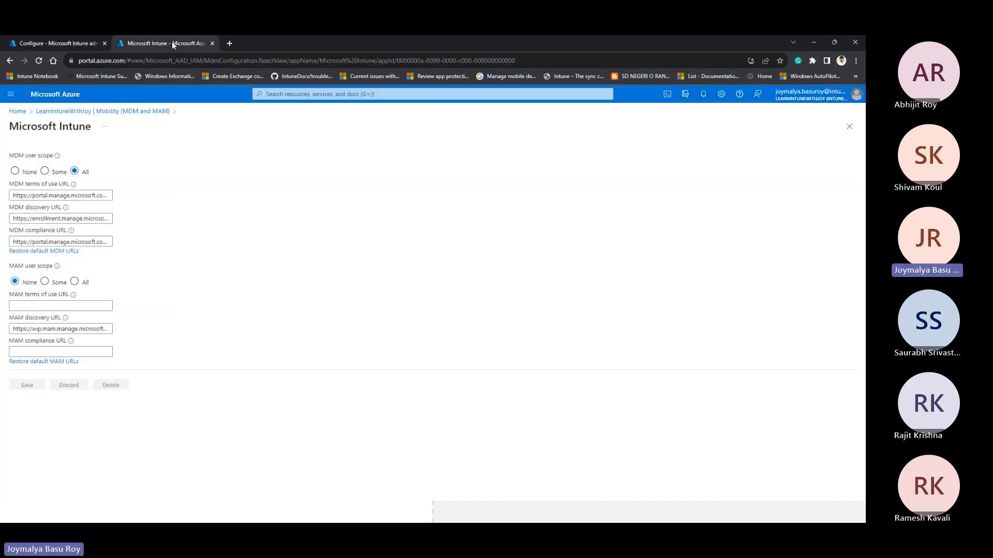
# Step: Add ManageEngine MDM from the Azure AD MDM Gallery and grant its requested permissions with the LearnIntuneWithJoy tenant account
pyautogui.click(134, 113)
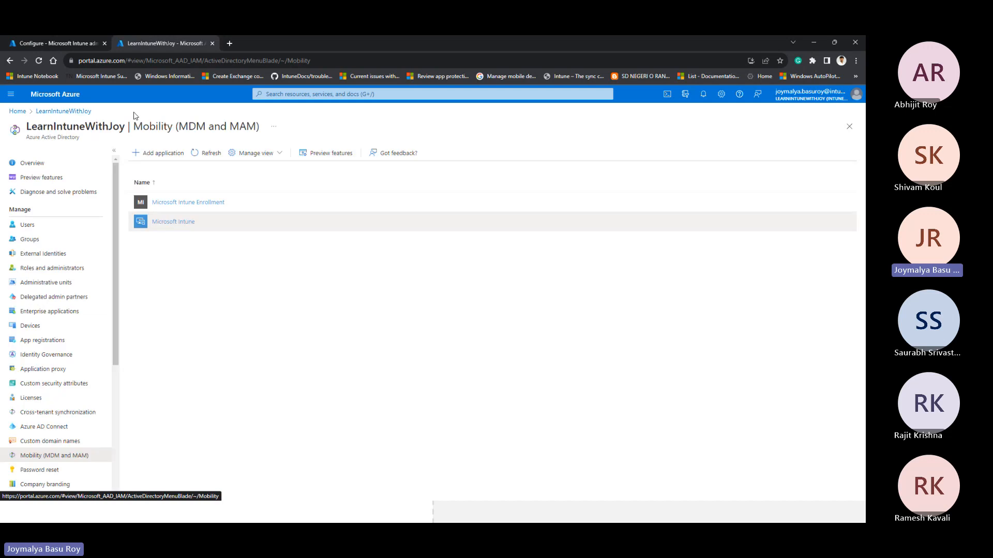
pyautogui.click(163, 154)
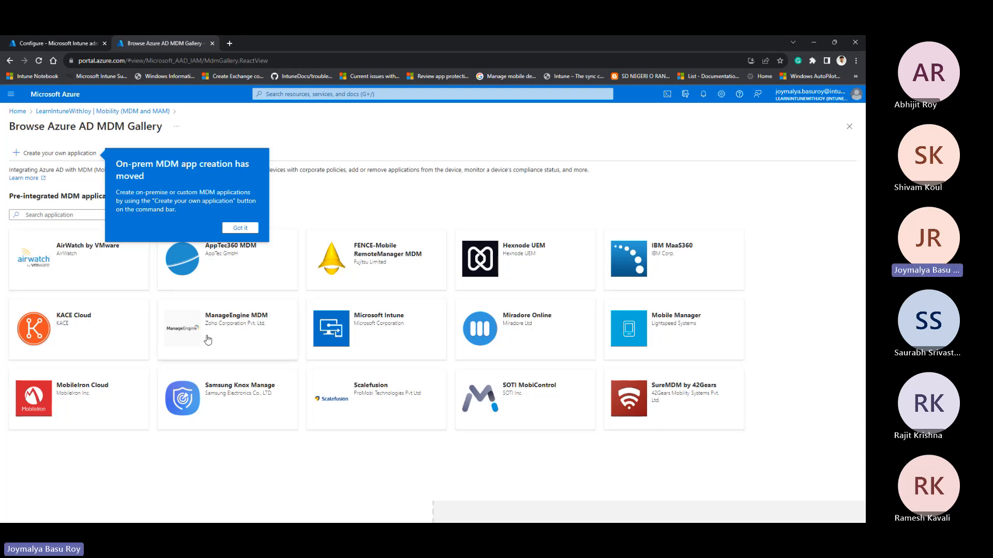
pyautogui.click(240, 340)
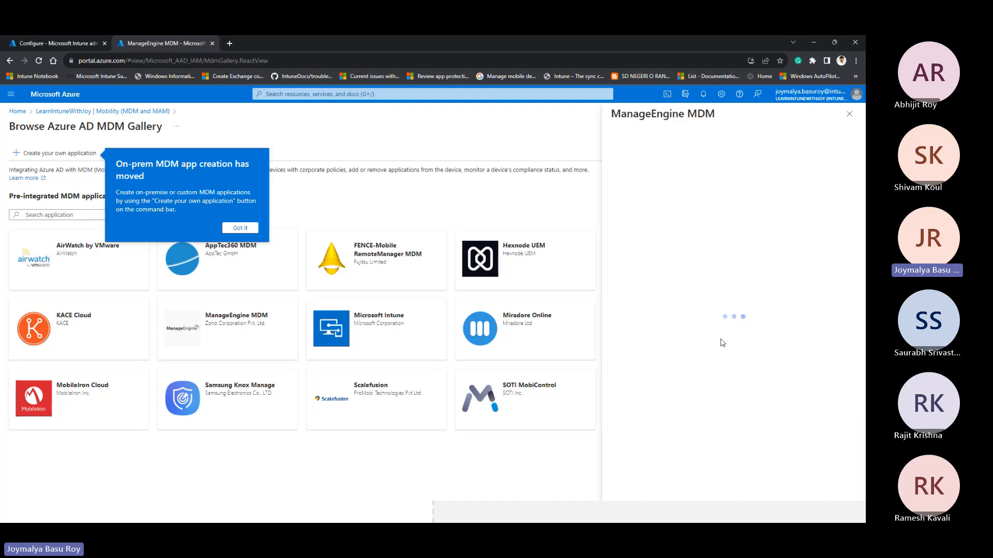
pyautogui.click(654, 487)
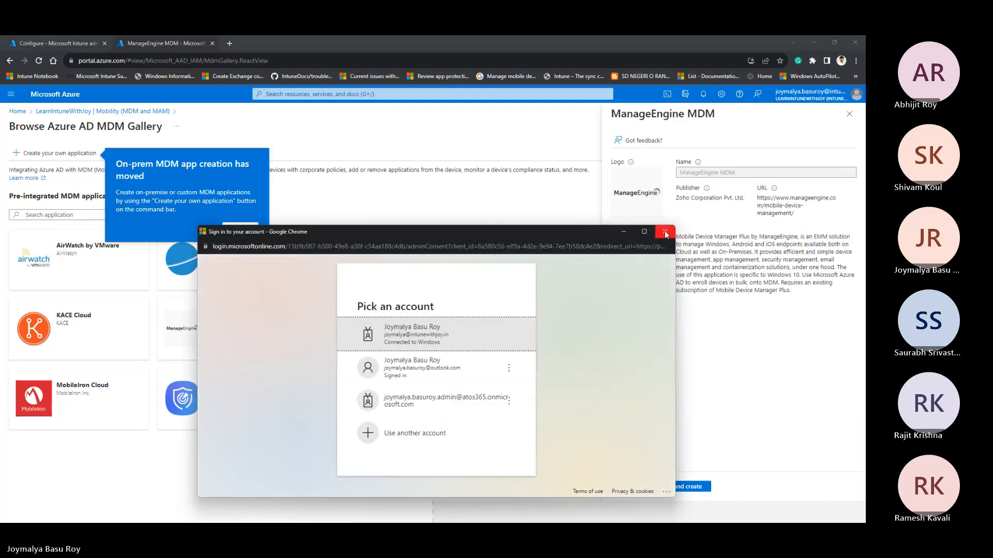
pyautogui.click(462, 343)
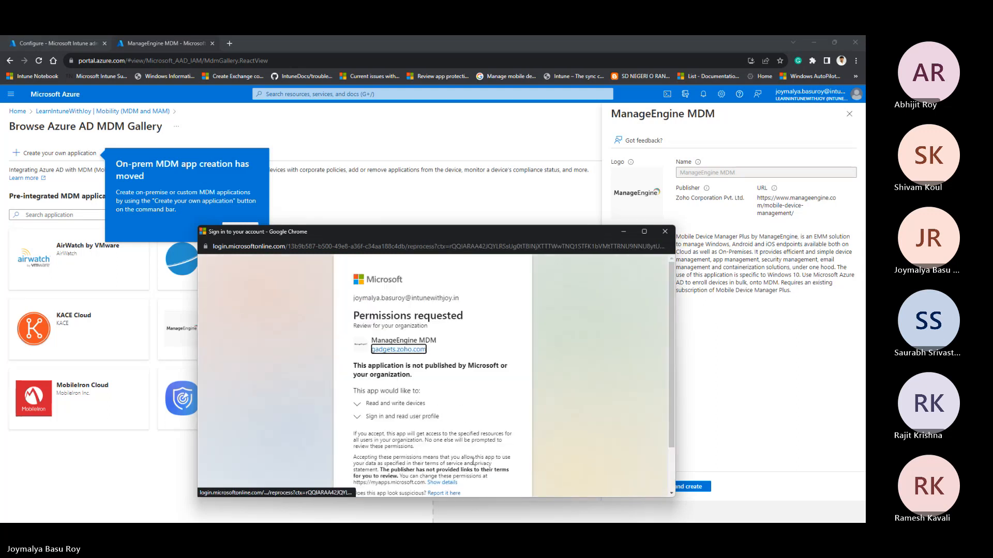
pyautogui.scroll(-2, 473, 461)
pyautogui.click(486, 459)
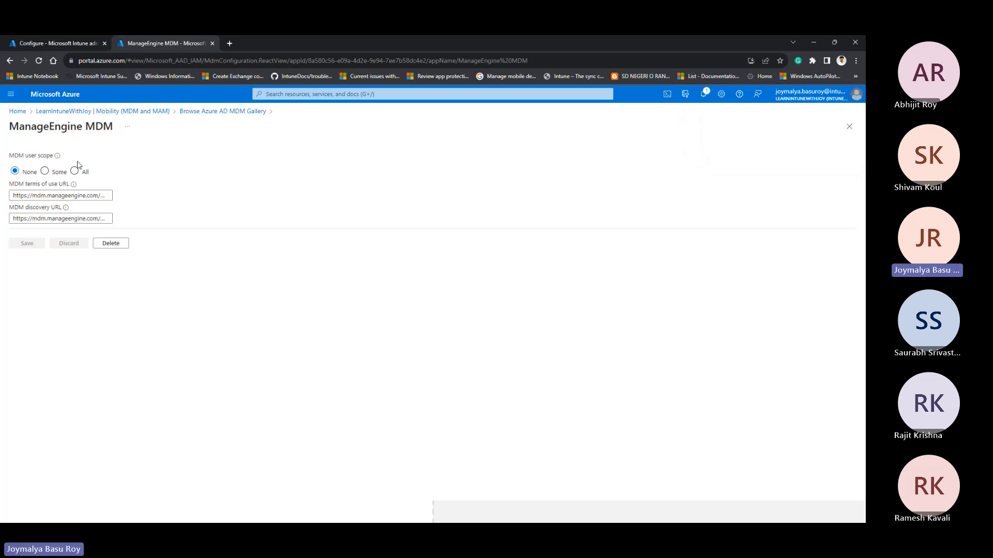
# Step: Refresh the Mobility (MDM and MAM) application list and compare it with the Intune admin center's enrollment configuration
pyautogui.click(146, 112)
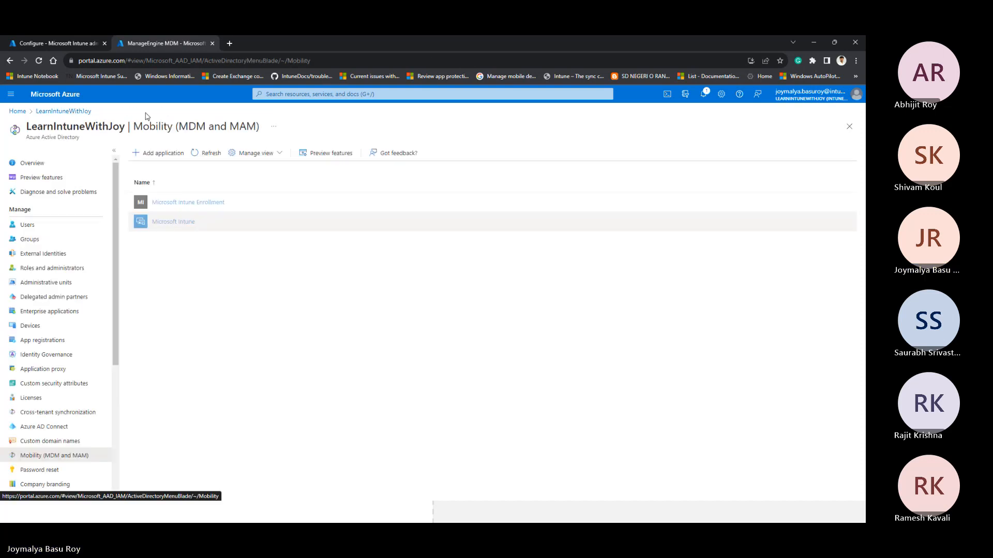
pyautogui.click(199, 152)
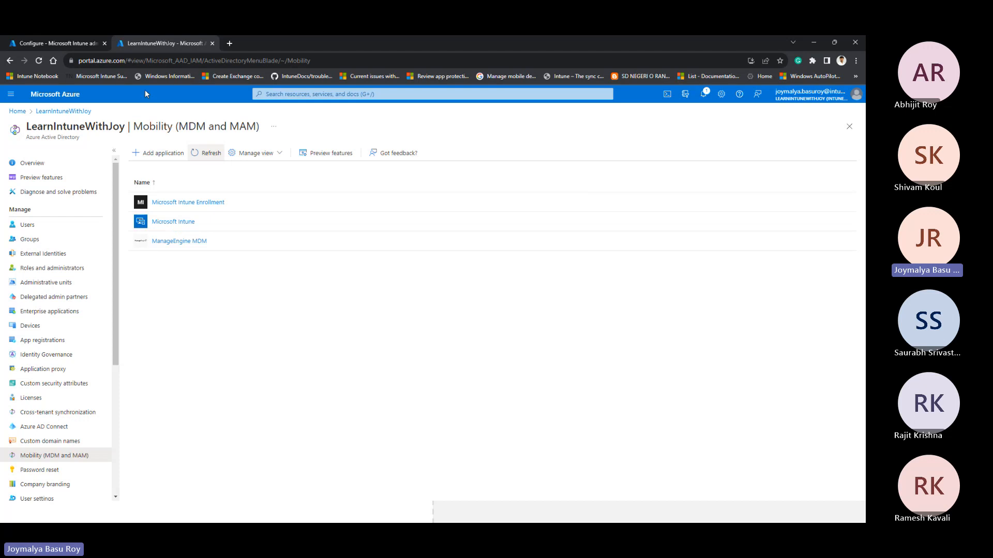
pyautogui.click(54, 43)
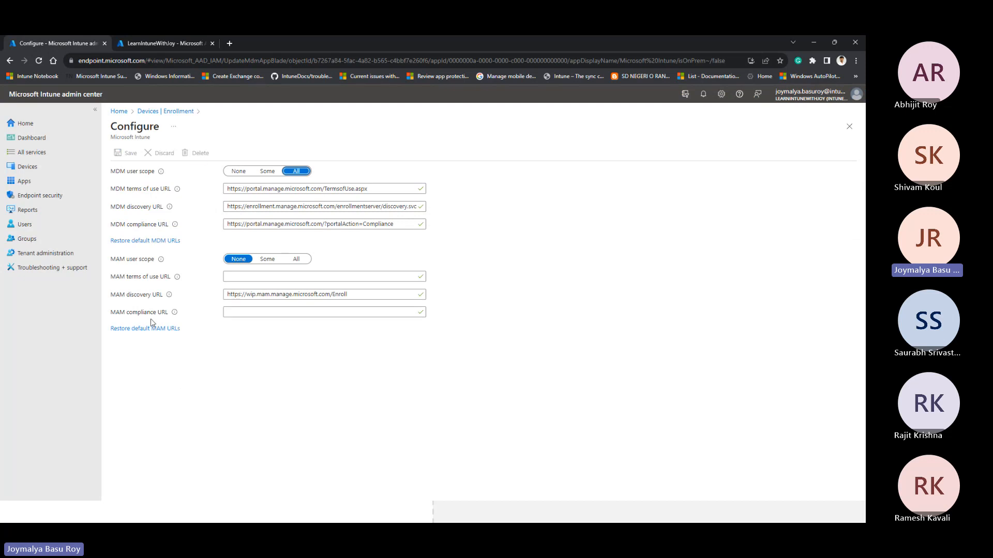
pyautogui.click(173, 43)
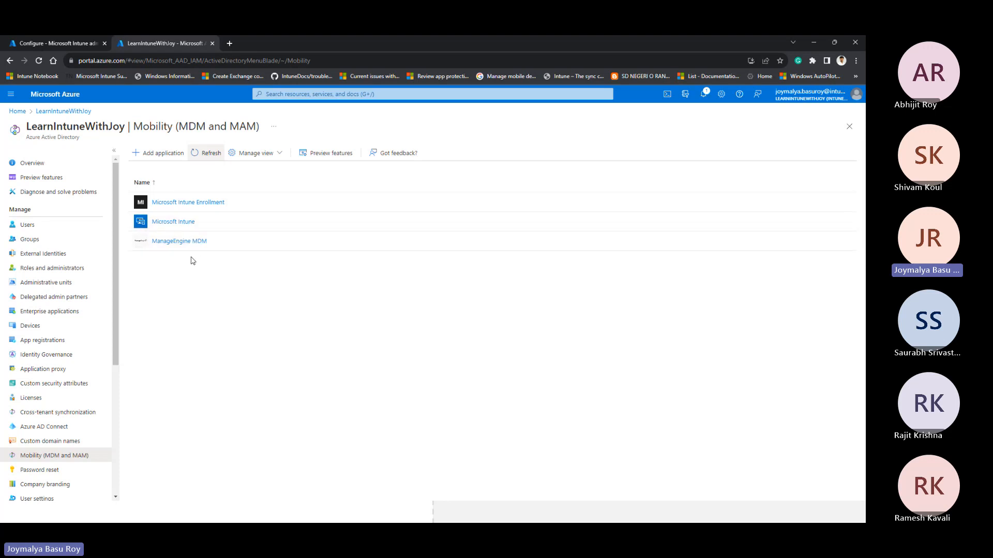
# Step: Try setting Microsoft Intune's MDM user scope to Some with group selection, leave it unsaved, and return to the Intune admin center
pyautogui.click(179, 222)
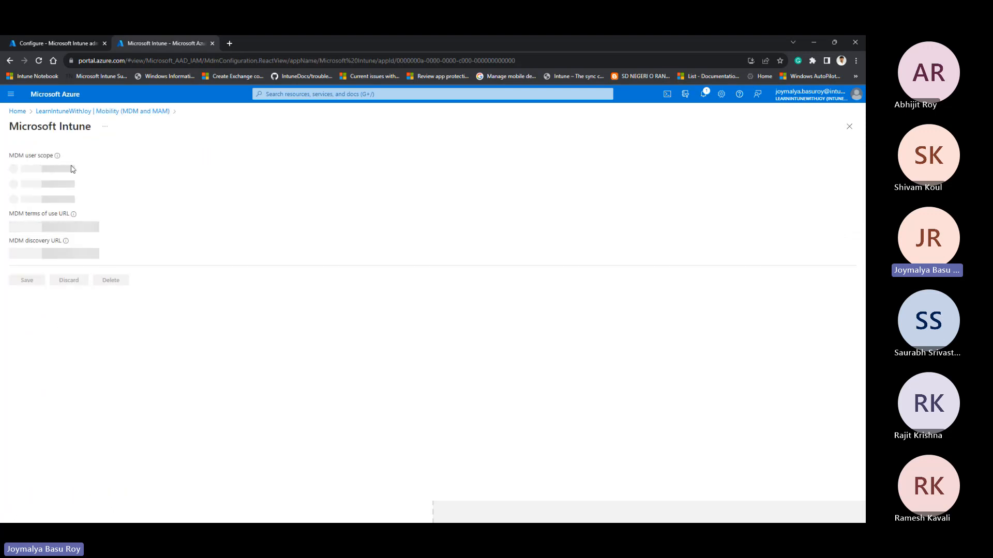
pyautogui.click(58, 175)
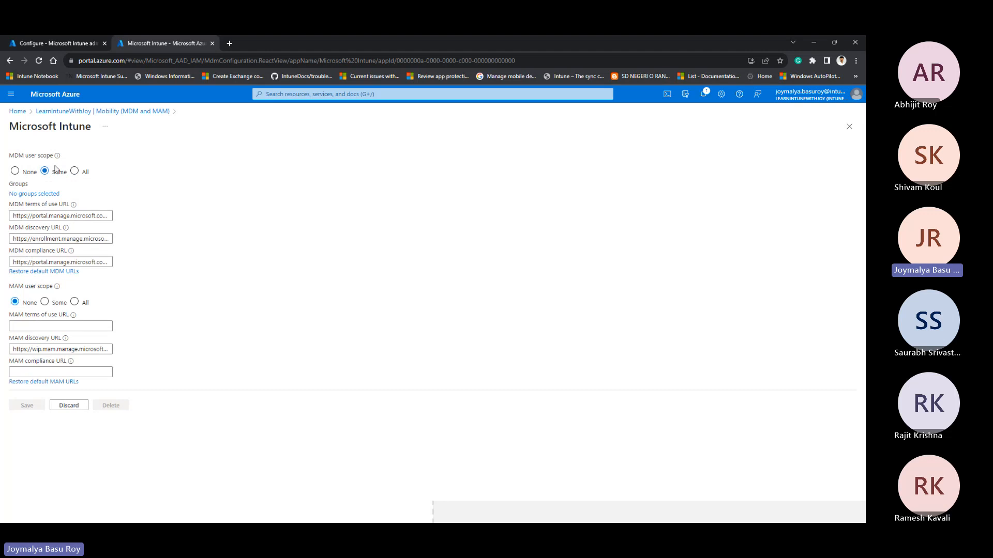
pyautogui.click(35, 194)
pyautogui.click(849, 126)
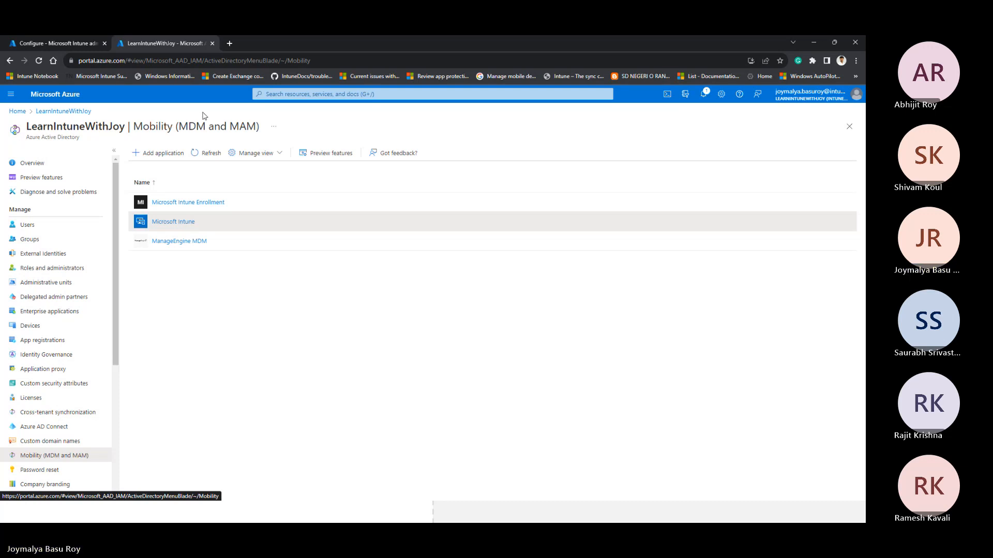
pyautogui.click(77, 39)
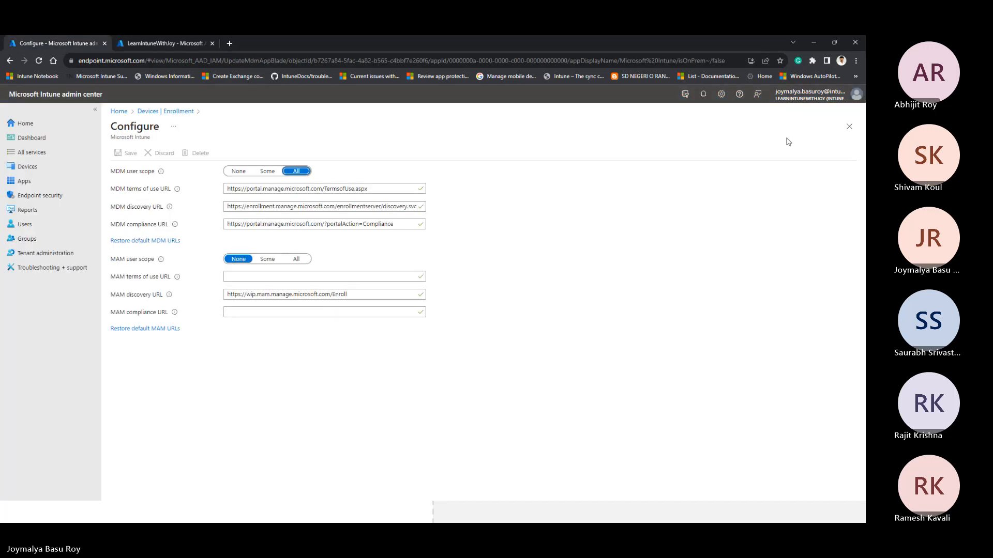
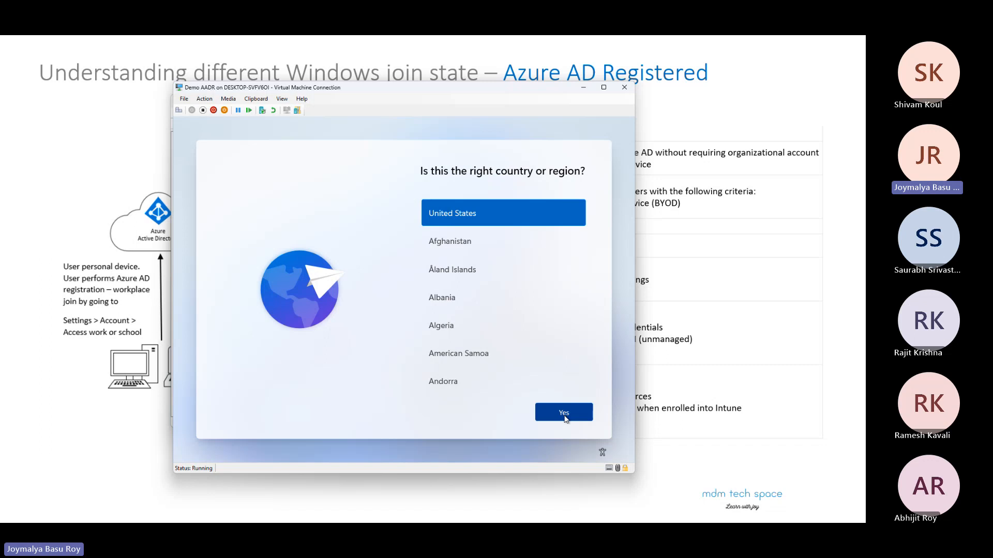
# Step: Accept United States as the country or region and US as the keyboard layout in Windows setup
pyautogui.click(565, 418)
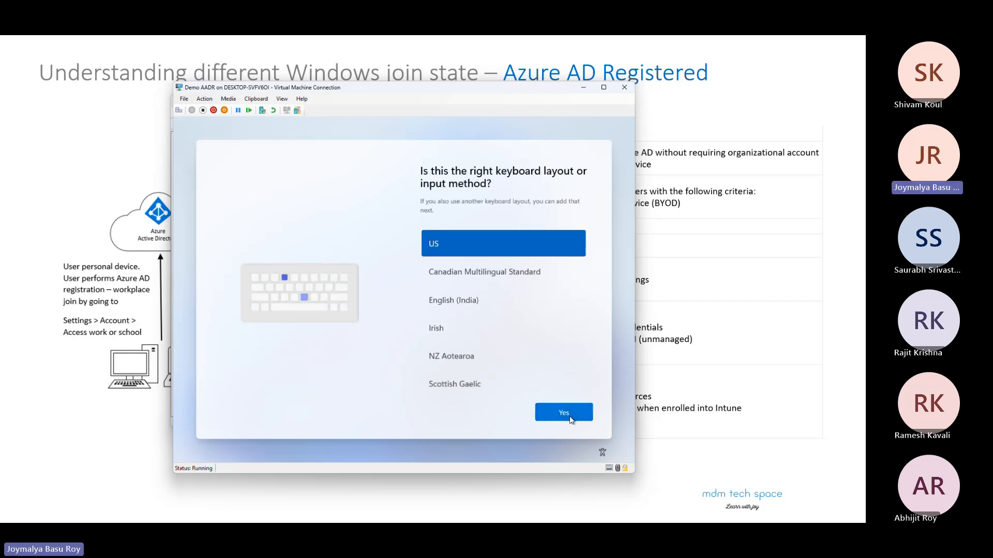
pyautogui.click(571, 420)
pyautogui.click(570, 417)
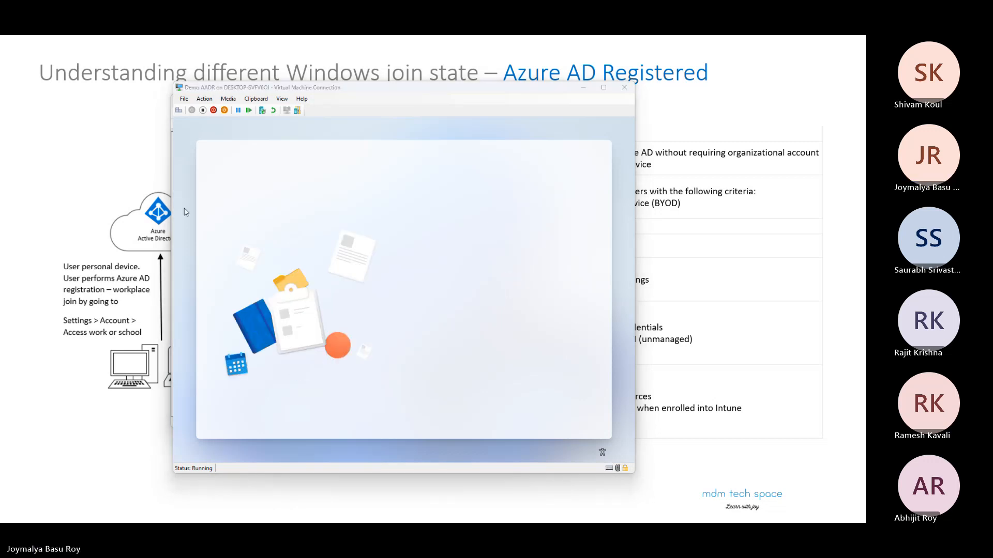
# Step: Choose Domain join instead from the work or school sign-in options to set up a local account
pyautogui.click(488, 284)
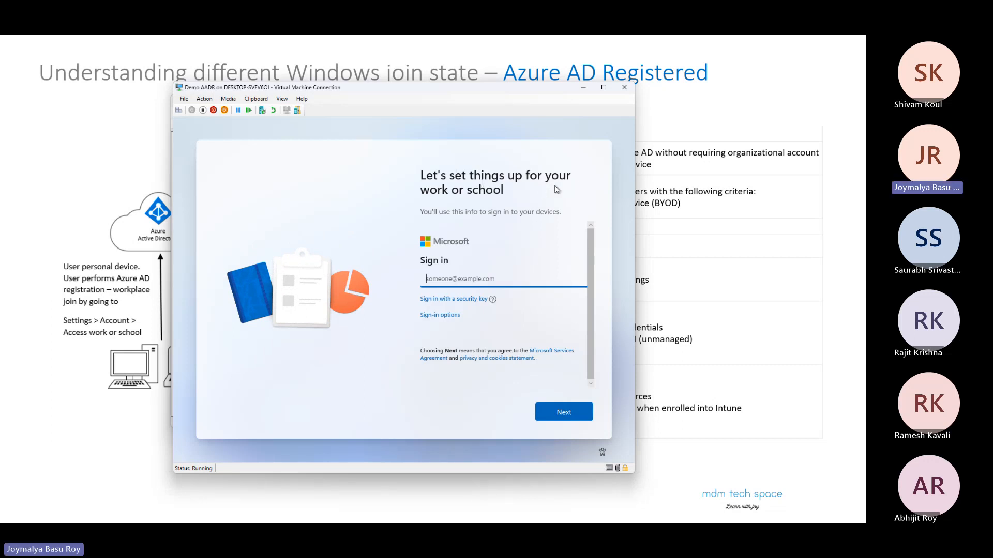
pyautogui.click(453, 275)
pyautogui.click(441, 316)
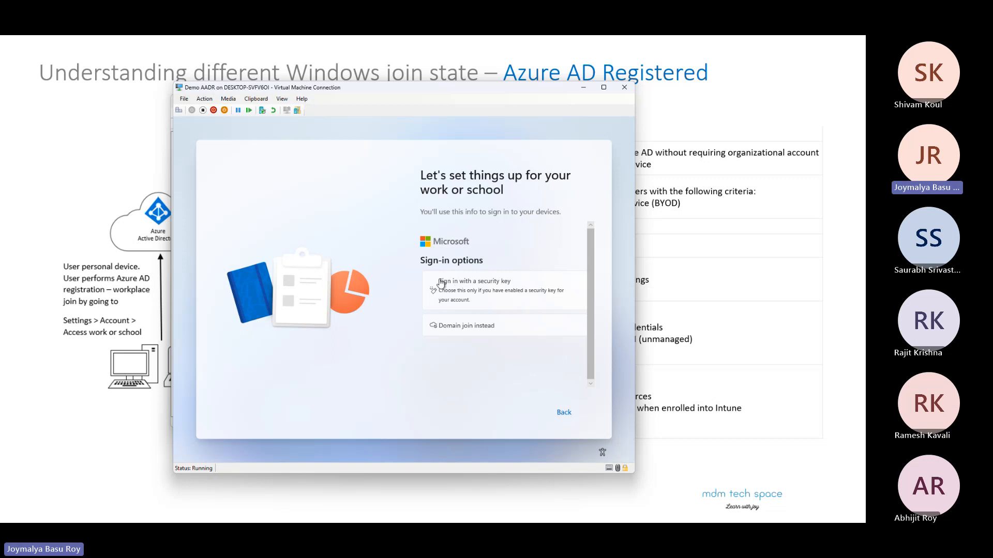
pyautogui.click(463, 337)
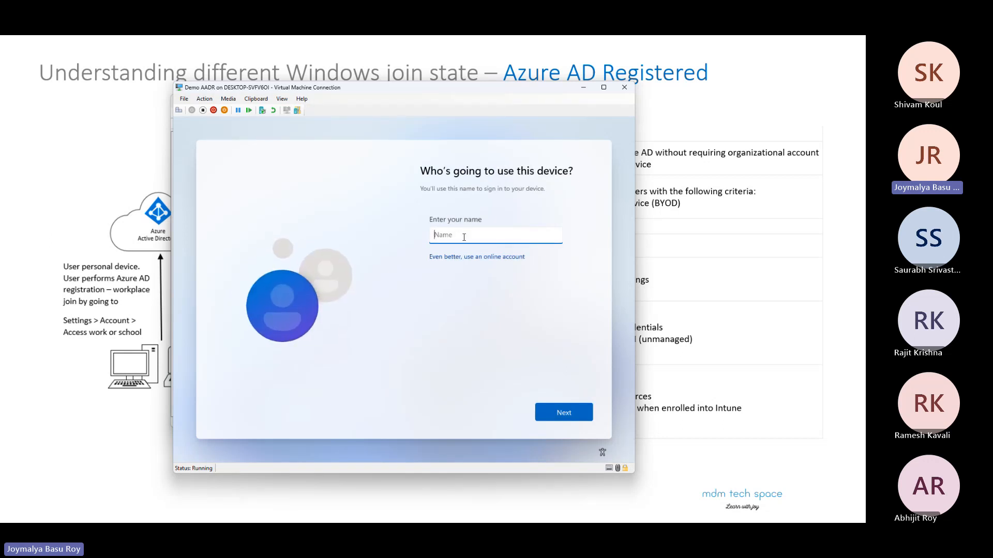
# Step: Enter the local user's name for the device, then set and confirm the account password
pyautogui.write('Joy')
pyautogui.click(570, 410)
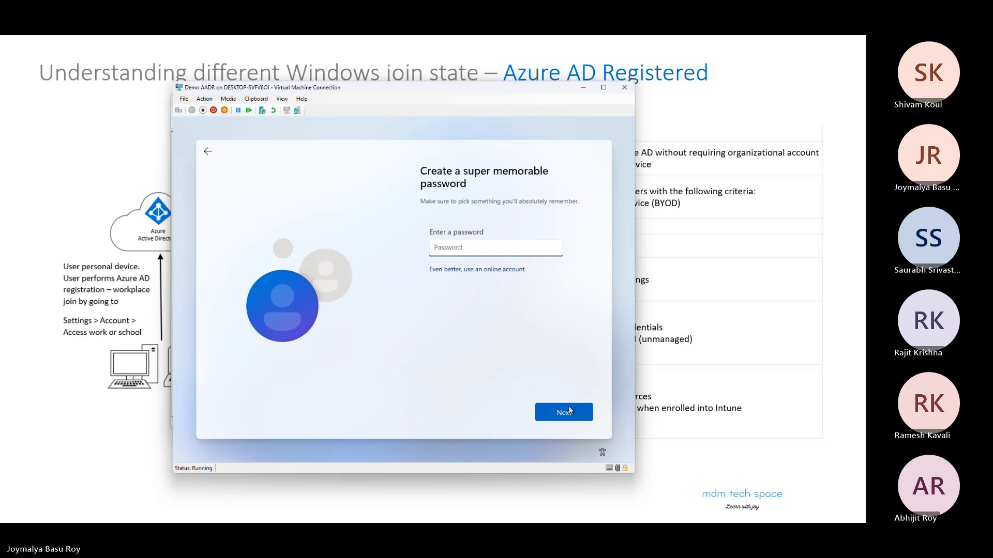
pyautogui.click(554, 249)
pyautogui.click(556, 406)
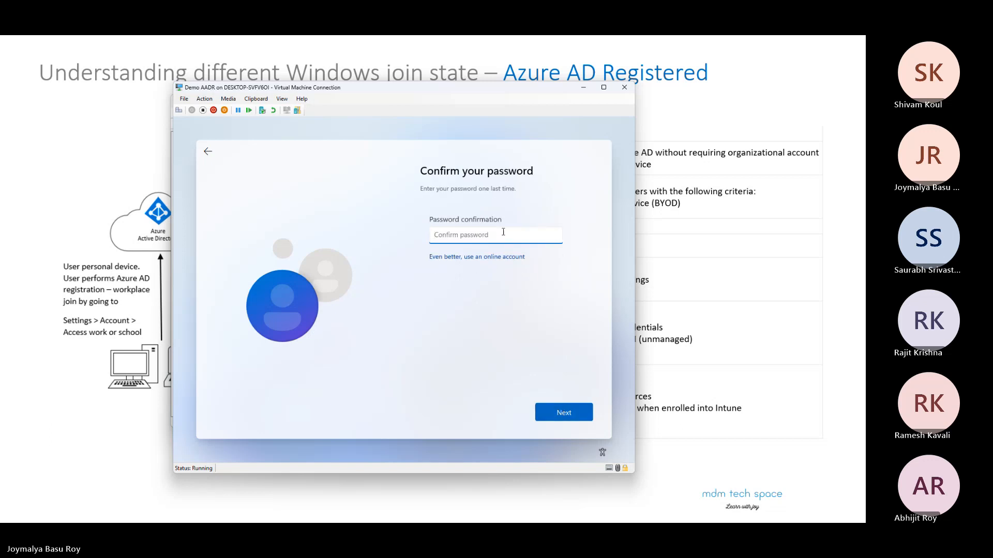
pyautogui.write('••••••••')
pyautogui.click(563, 414)
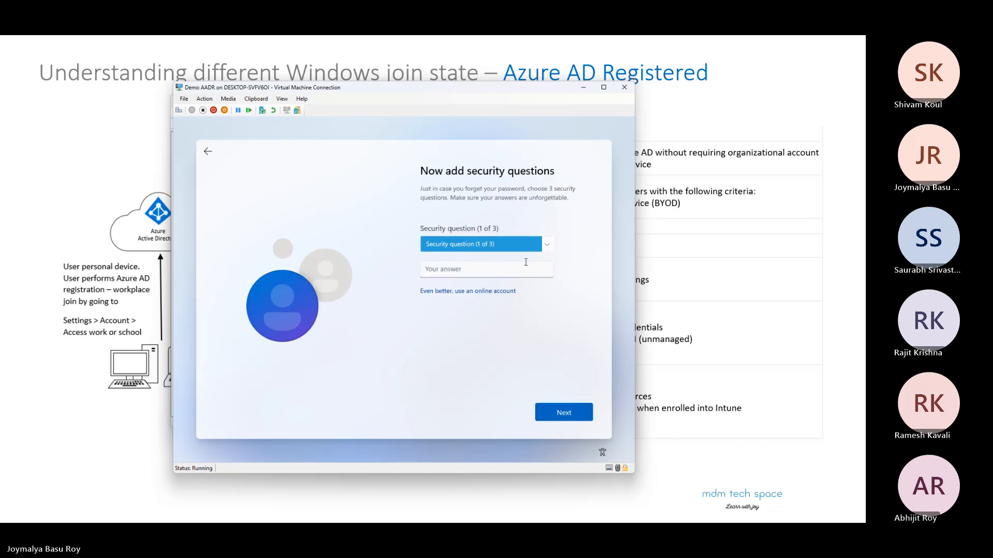
# Step: Set the first security question to "What was your first pet's name?" and submit the security answer
pyautogui.click(526, 243)
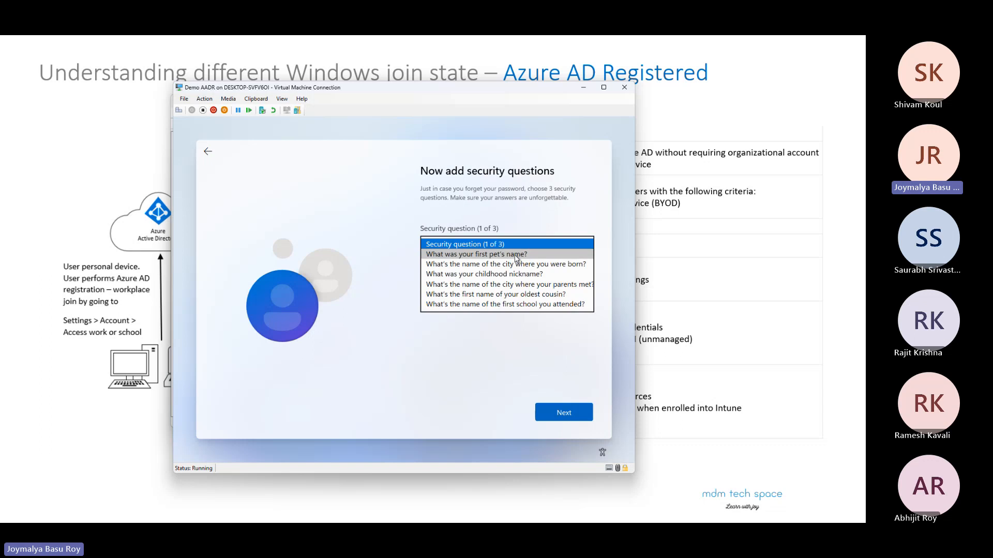
pyautogui.click(510, 255)
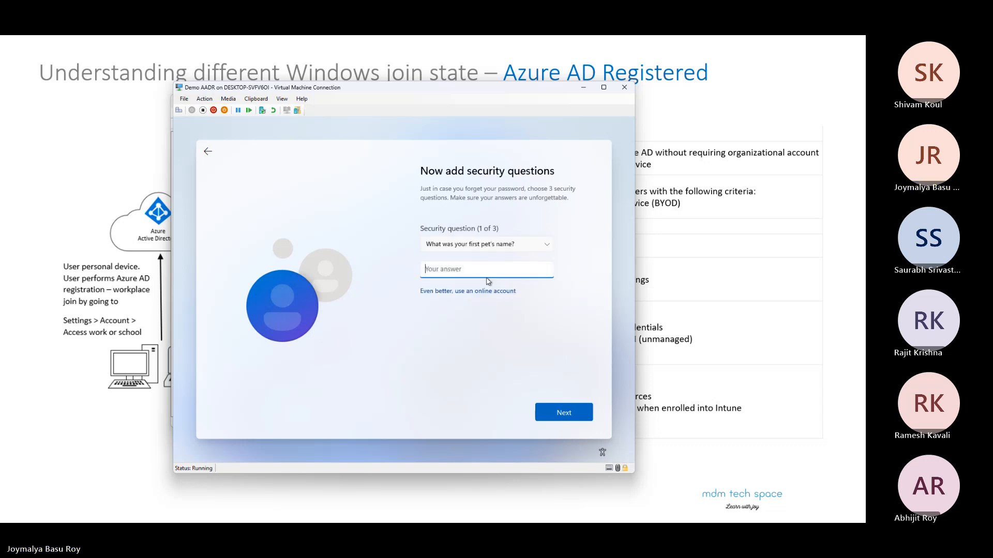
pyautogui.press('Tab')
pyautogui.press('Tab')
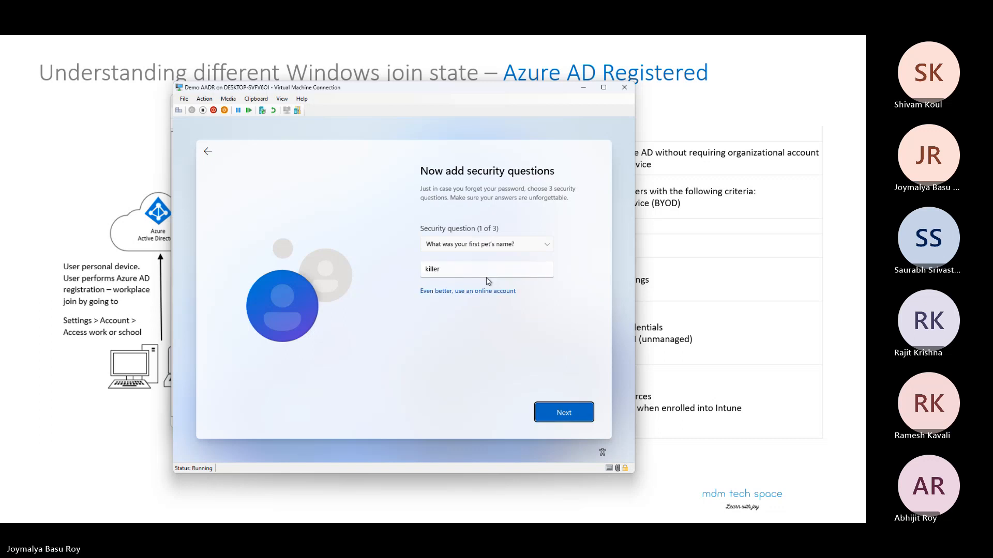
pyautogui.press('Return')
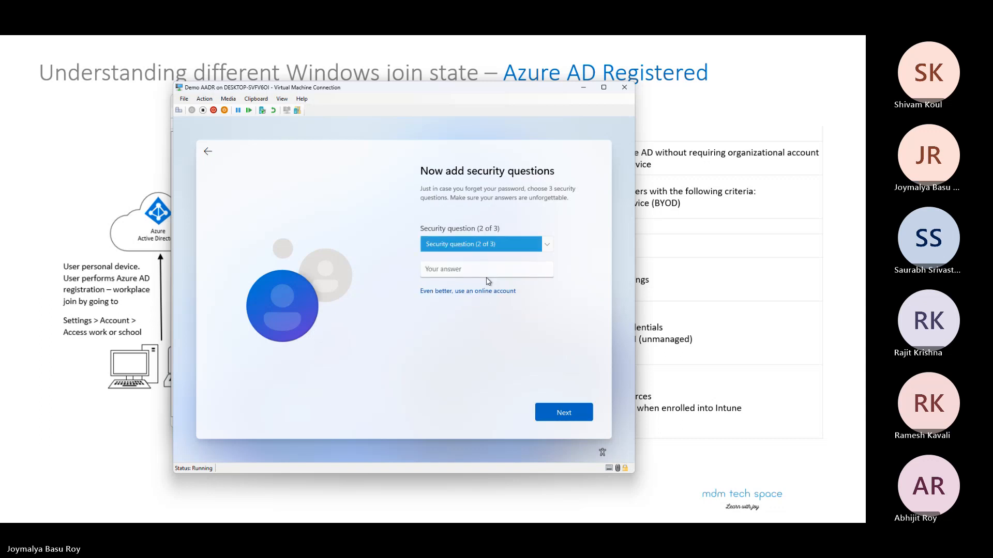
# Step: Set the second security question to "What's the name of the city where you were born?" and submit the security answer
pyautogui.press('Down')
pyautogui.press('Tab')
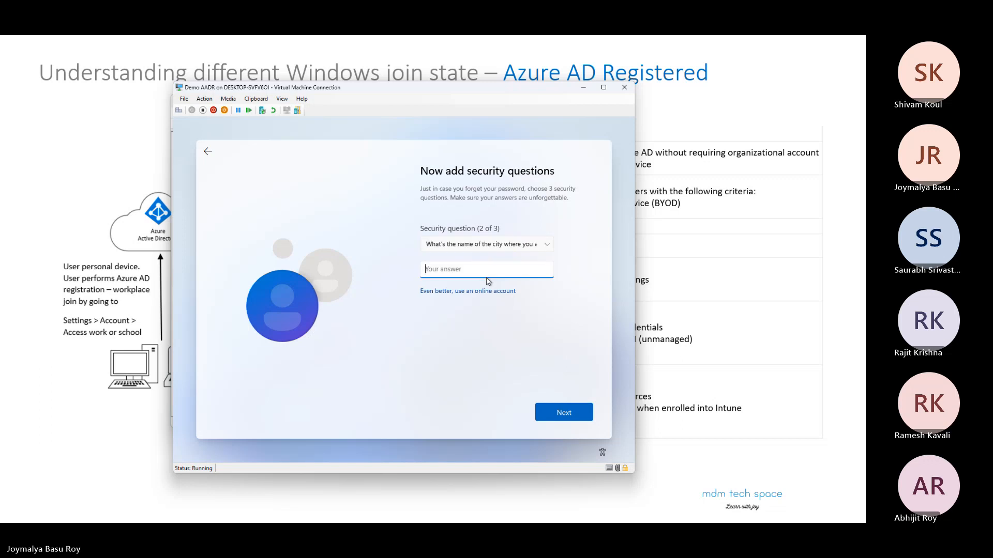
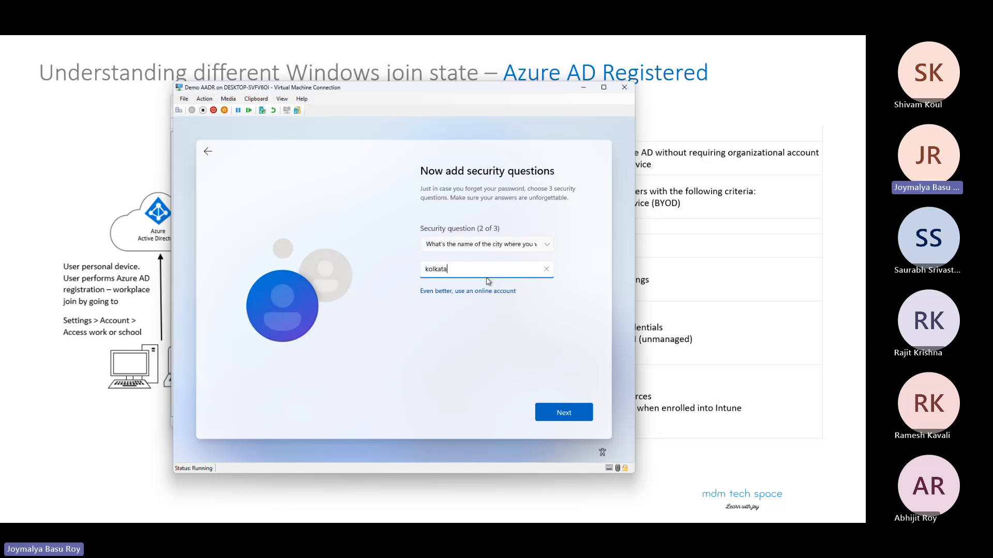
pyautogui.press('Tab')
pyautogui.press('Tab')
pyautogui.press('Return')
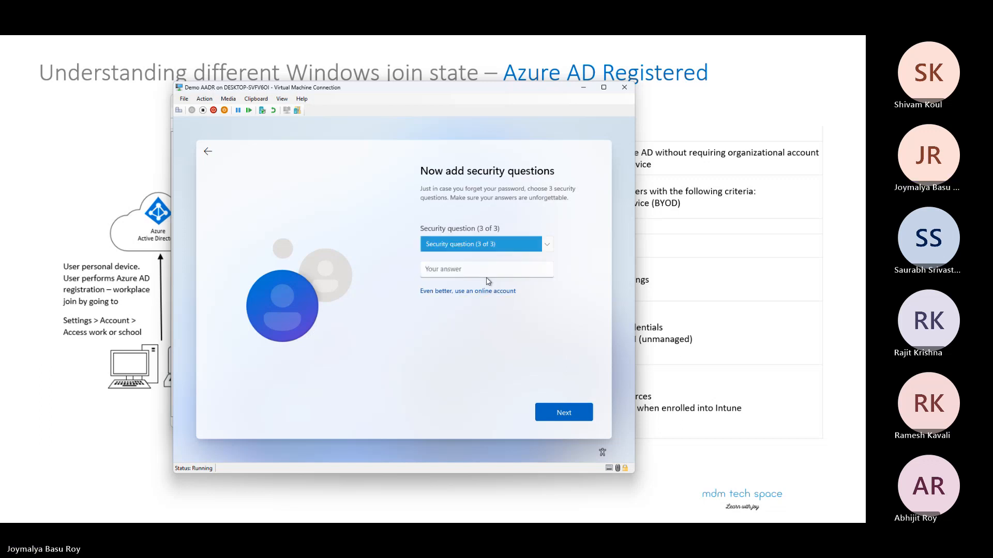
# Step: Set the third security question to "What was your childhood nickname?" and submit the security answer
pyautogui.press('Down')
pyautogui.press('Tab')
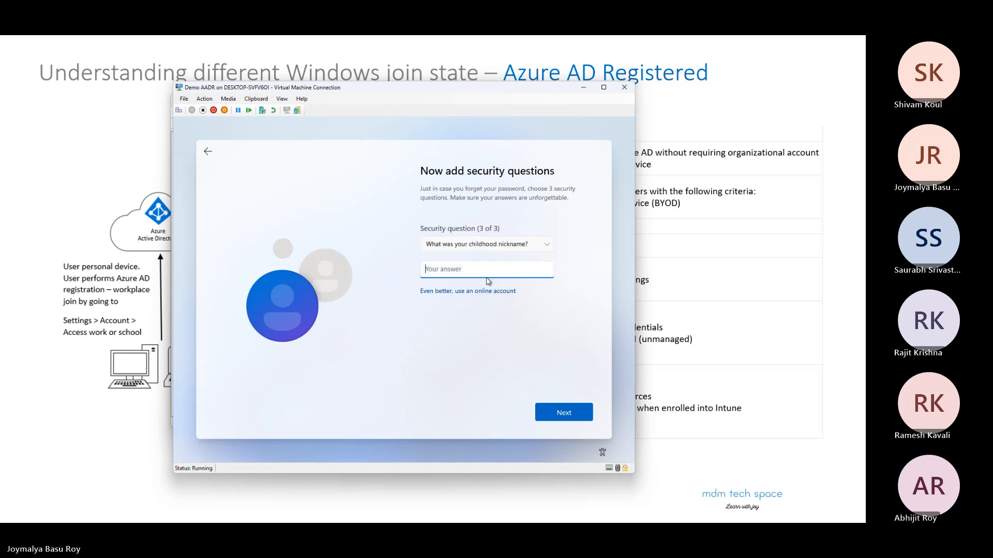
pyautogui.press('Tab')
pyautogui.press('Tab')
pyautogui.press('Return')
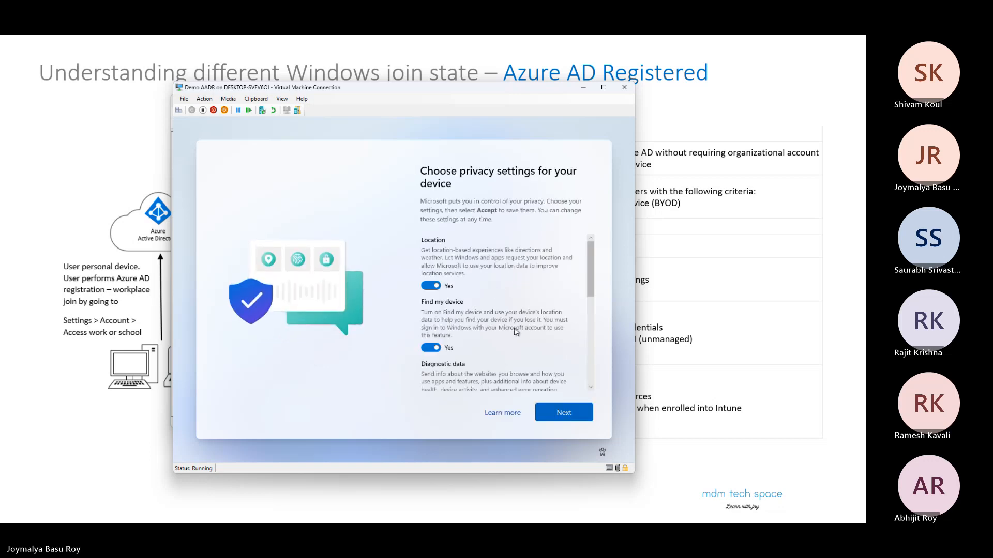
# Step: Accept the default device privacy settings, from location through tailored experiences
pyautogui.click(566, 416)
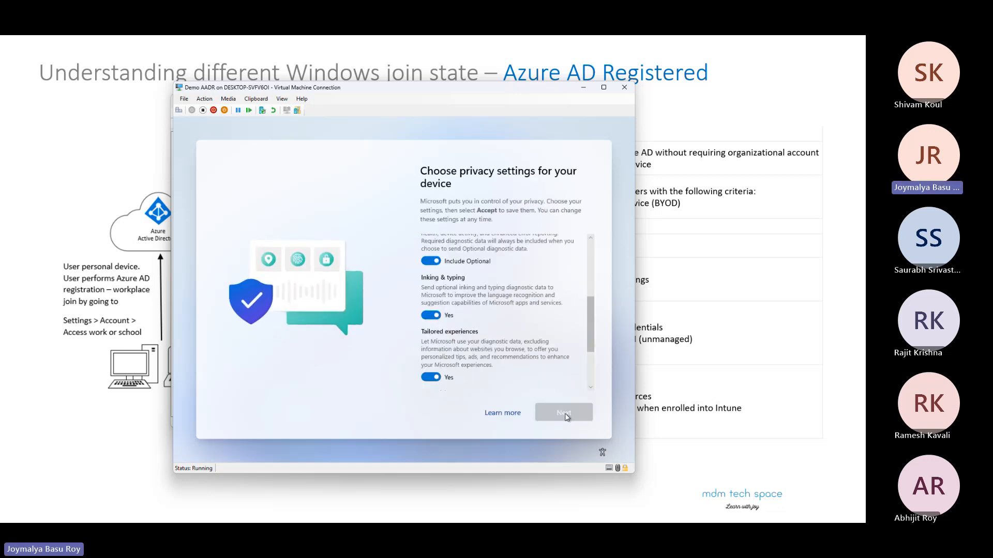
pyautogui.click(567, 418)
pyautogui.click(567, 418)
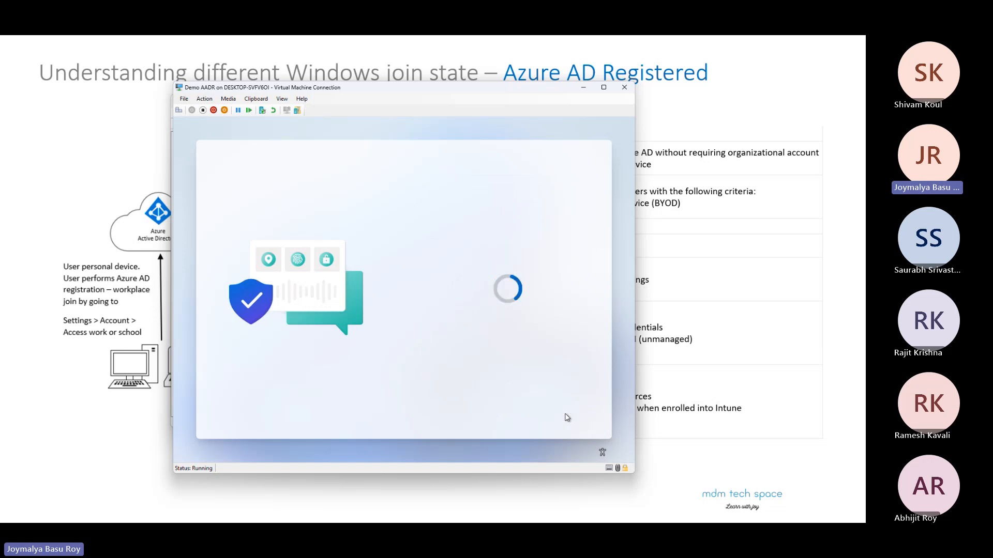
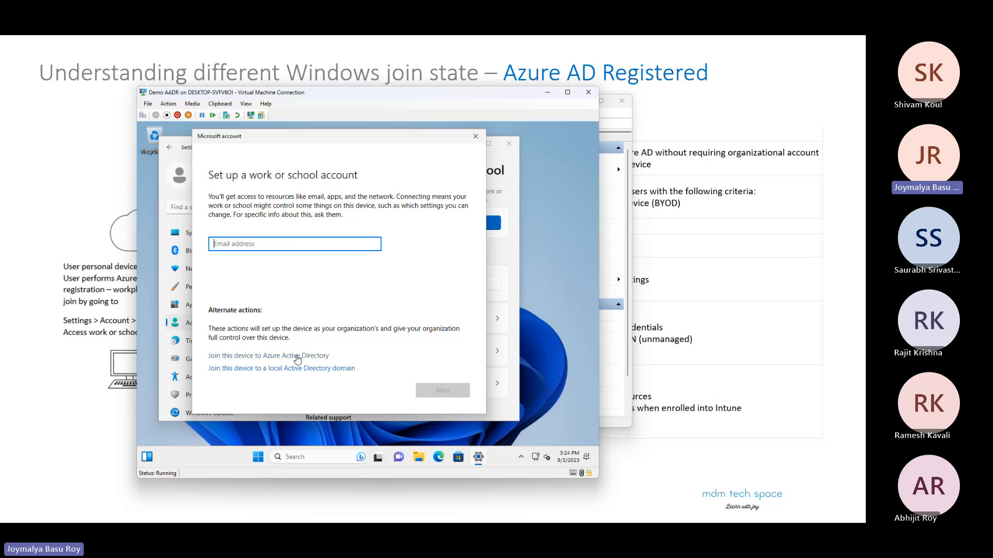
pyautogui.click(297, 356)
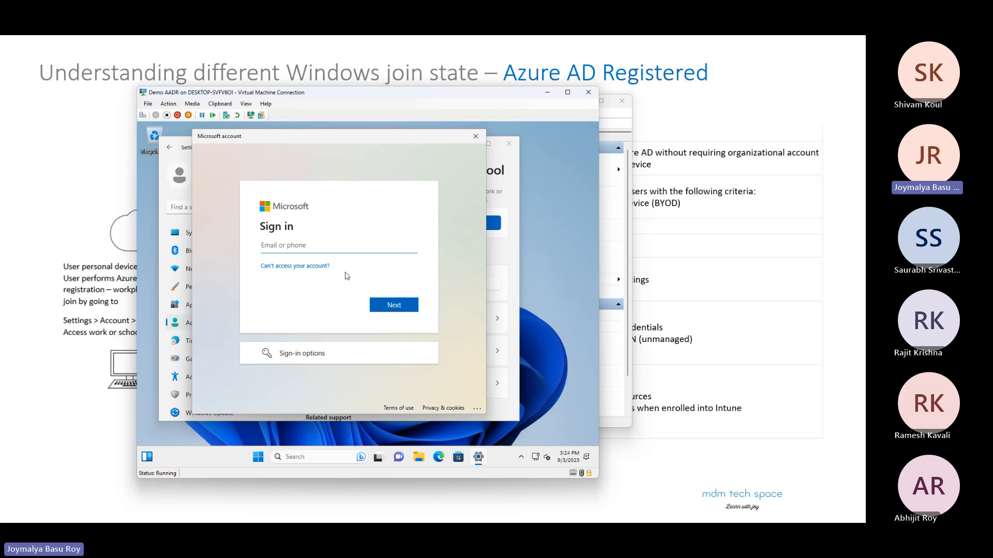
pyautogui.click(473, 140)
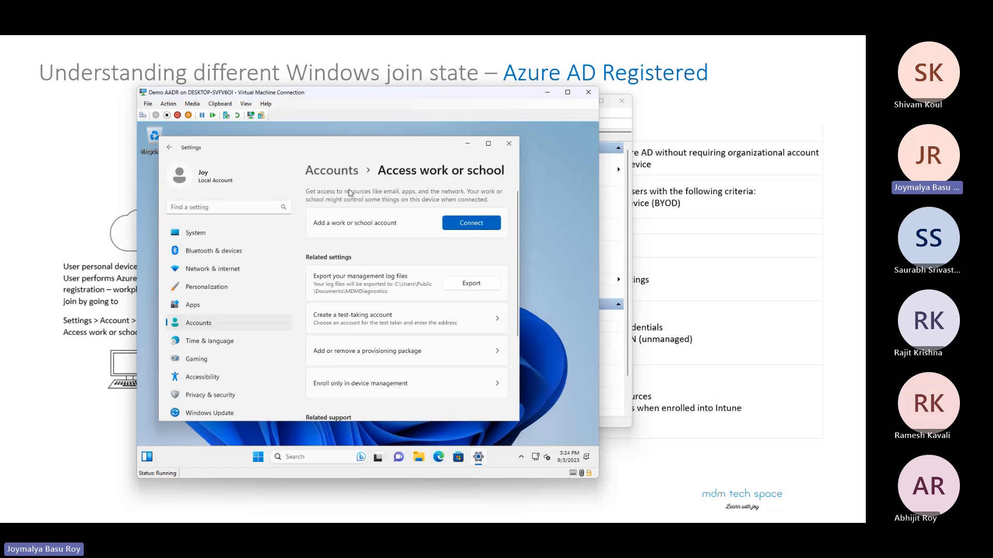
pyautogui.click(464, 224)
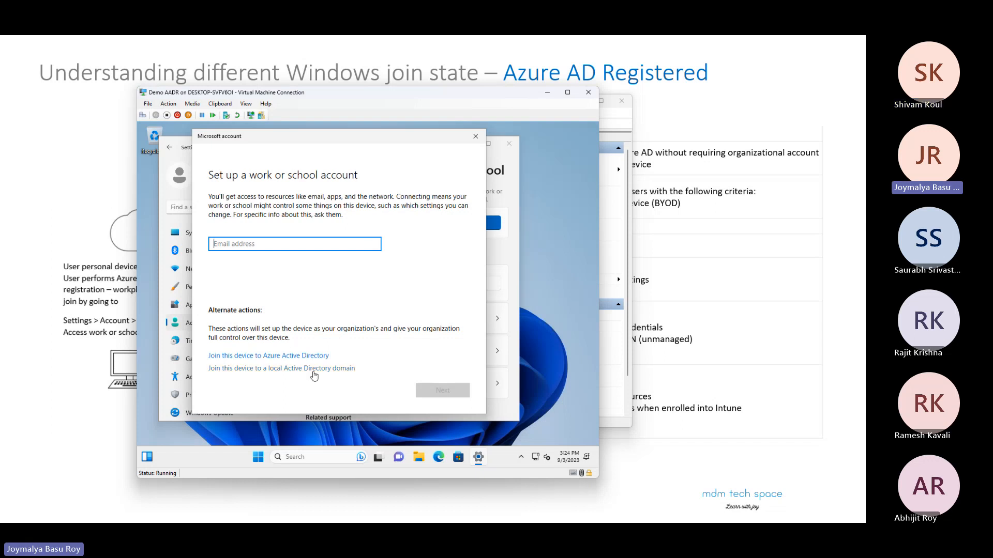
pyautogui.click(289, 356)
pyautogui.click(475, 136)
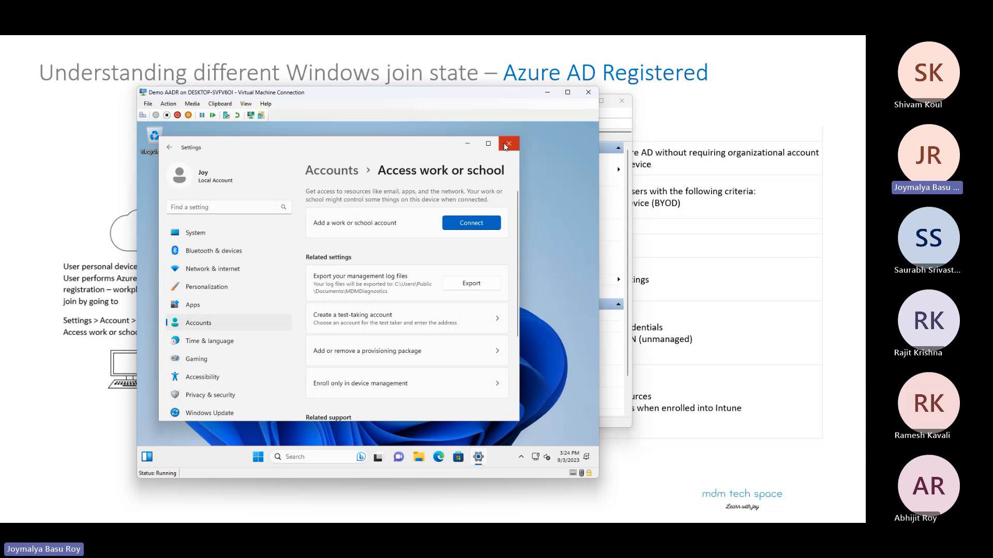
pyautogui.click(508, 144)
# Step: Examine the account options offered for the signed-in local user before the device is joined
pyautogui.click(269, 456)
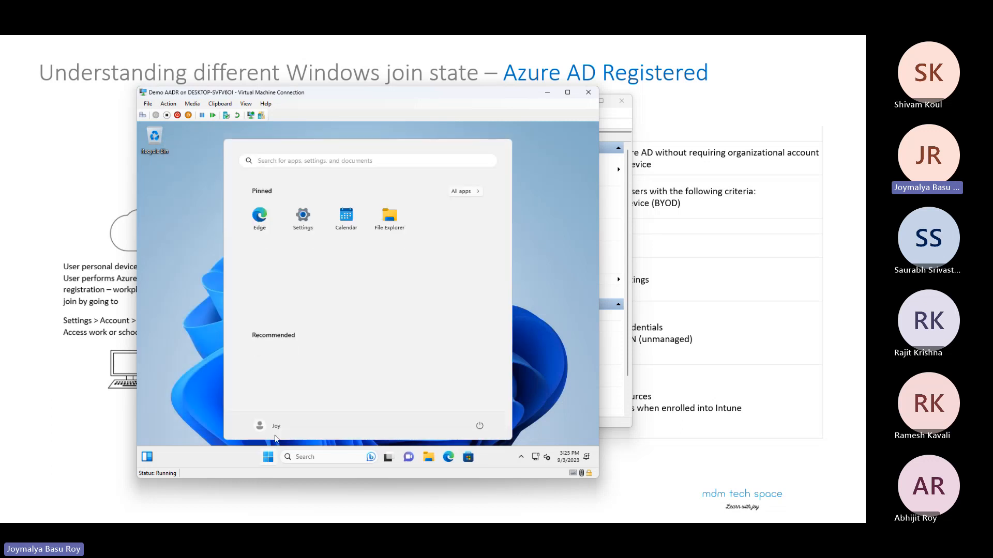
pyautogui.click(274, 426)
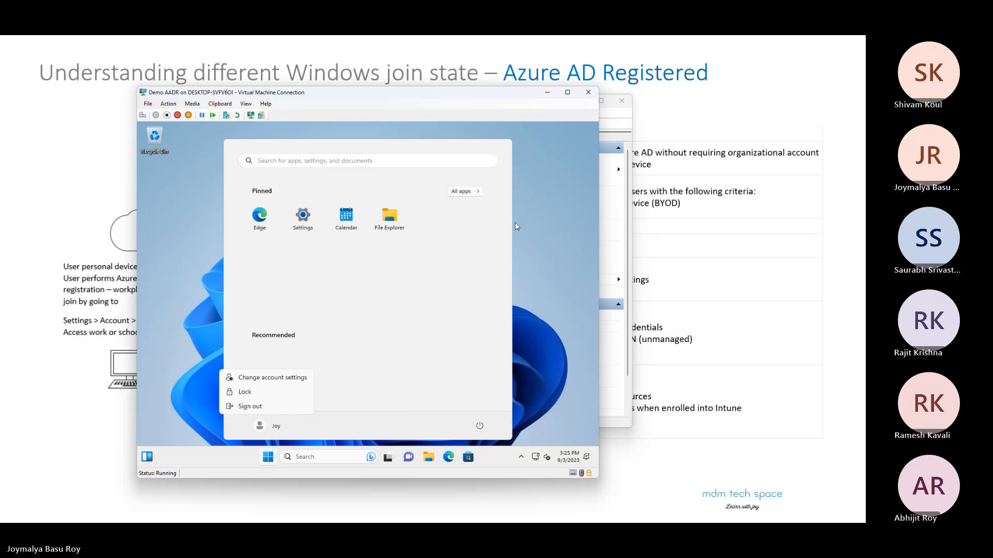
pyautogui.click(516, 242)
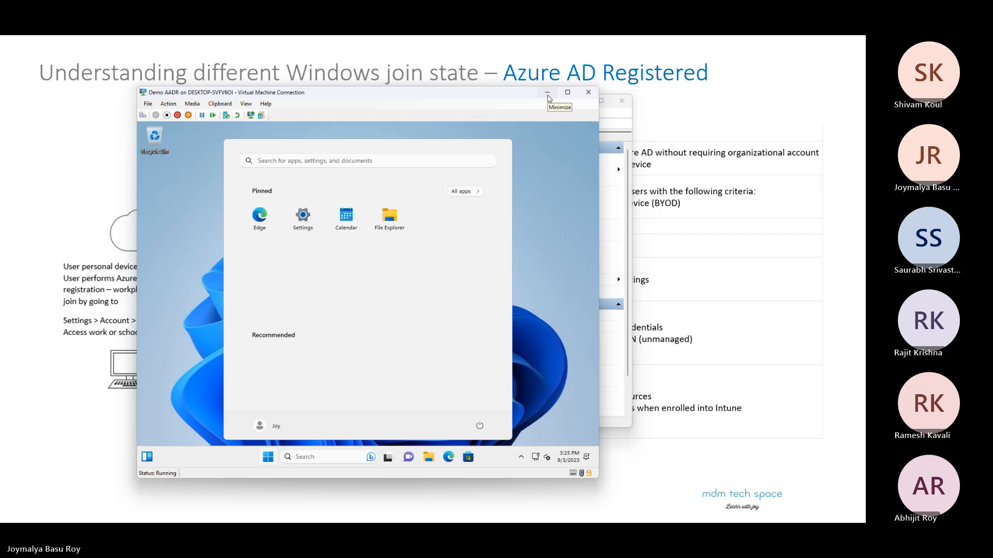
# Step: Go to the Access work or school account settings and begin connecting a work or school account
pyautogui.click(305, 216)
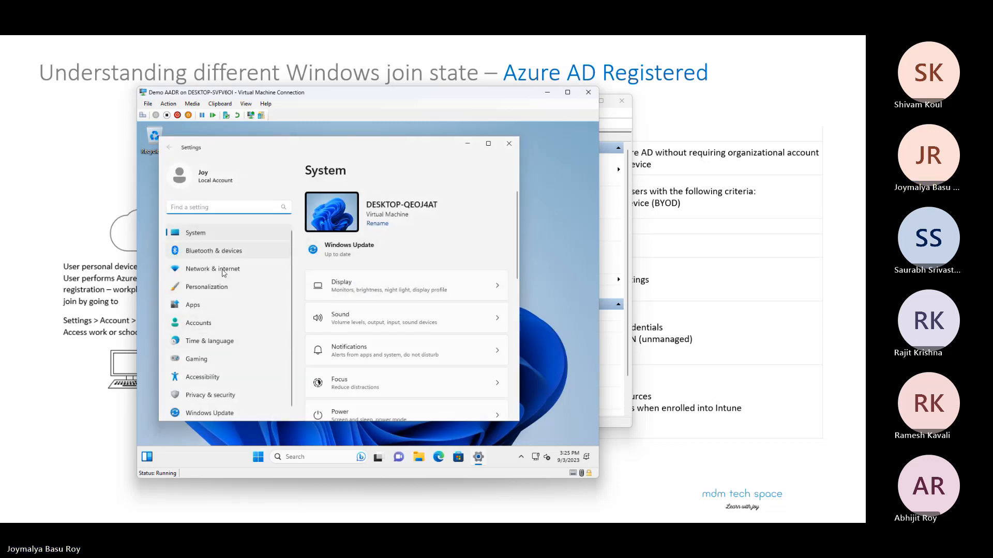
pyautogui.click(213, 324)
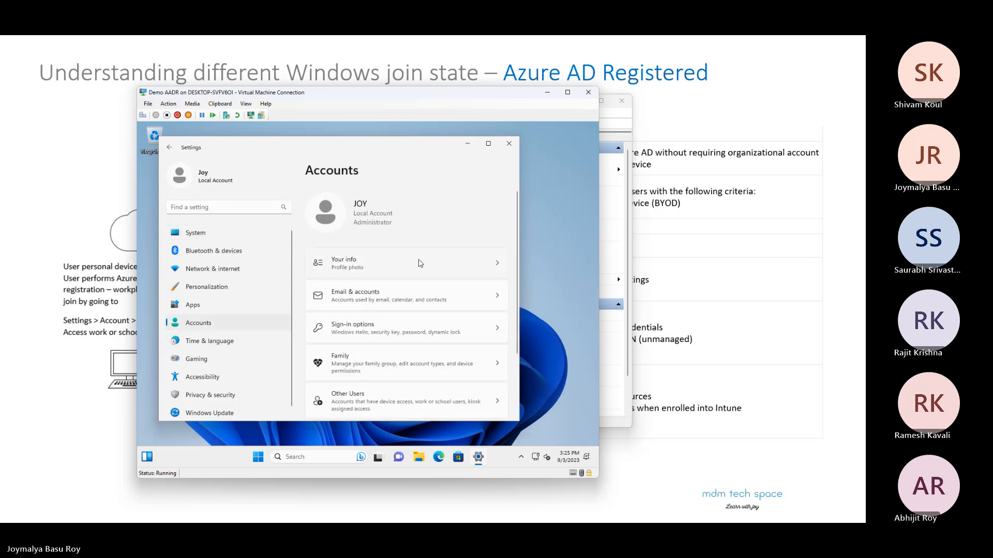
pyautogui.scroll(-3, 421, 329)
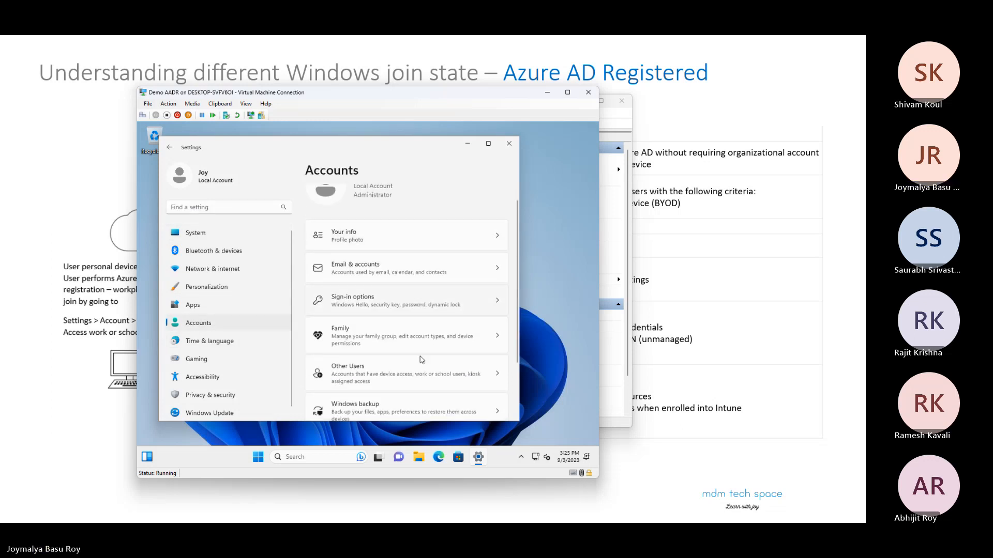
pyautogui.click(413, 392)
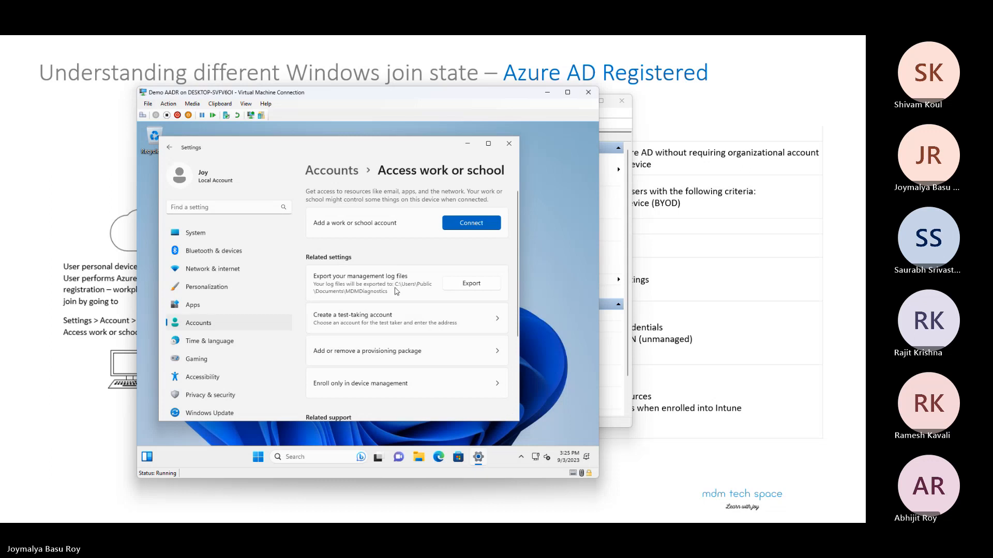
pyautogui.click(464, 220)
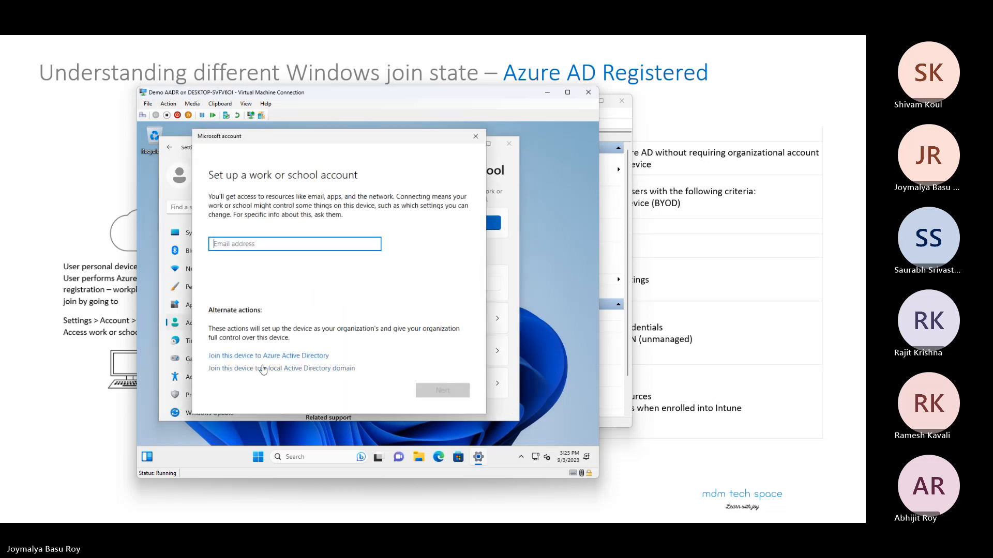
pyautogui.click(274, 357)
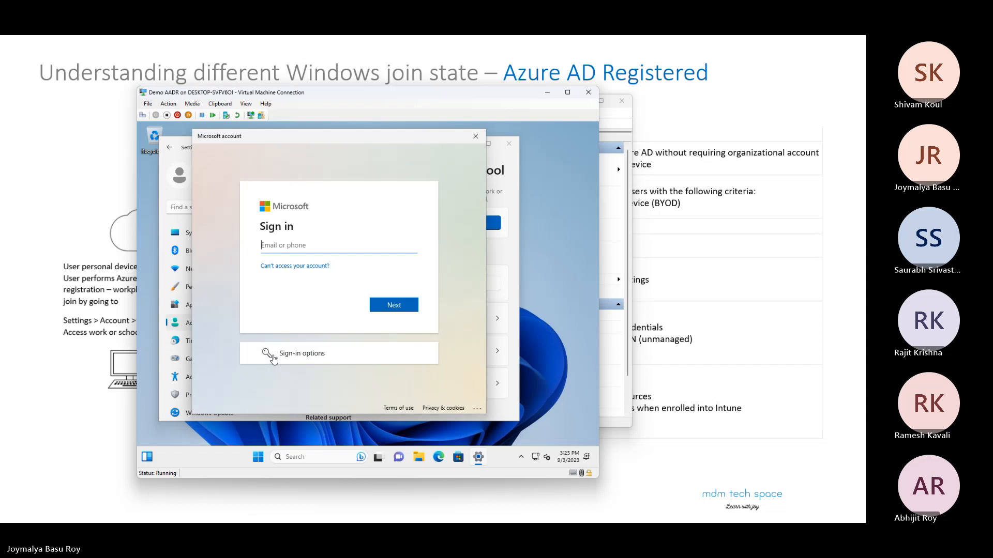
pyautogui.click(475, 137)
pyautogui.click(455, 223)
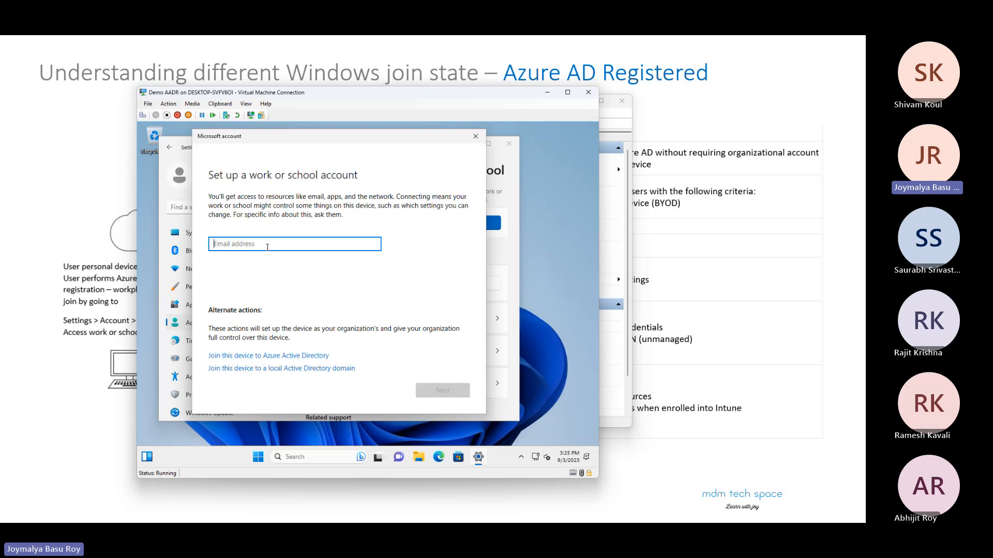
pyautogui.write('joymalya')
pyautogui.click(373, 243)
# Step: Choose to join this device to Azure Active Directory and submit the work account's email address
pyautogui.click(268, 358)
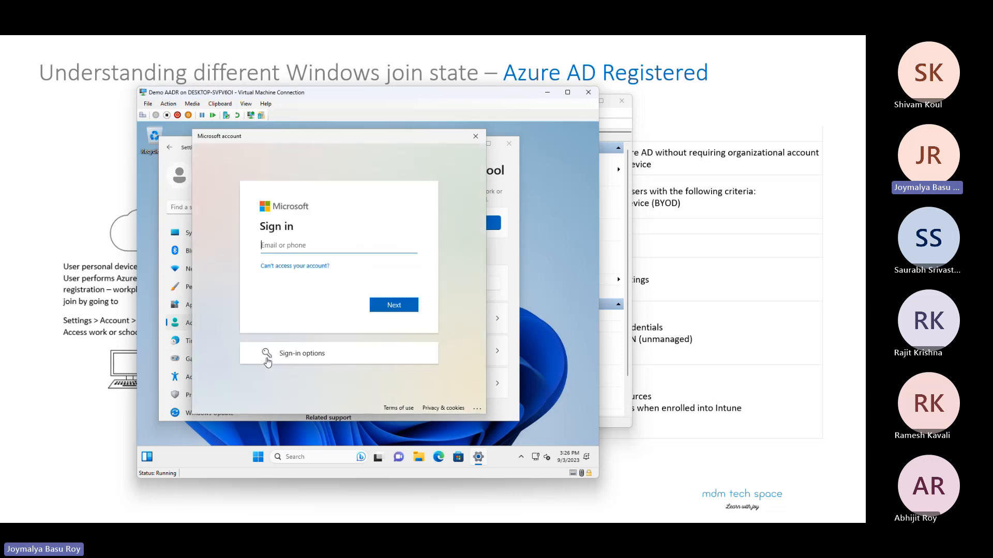
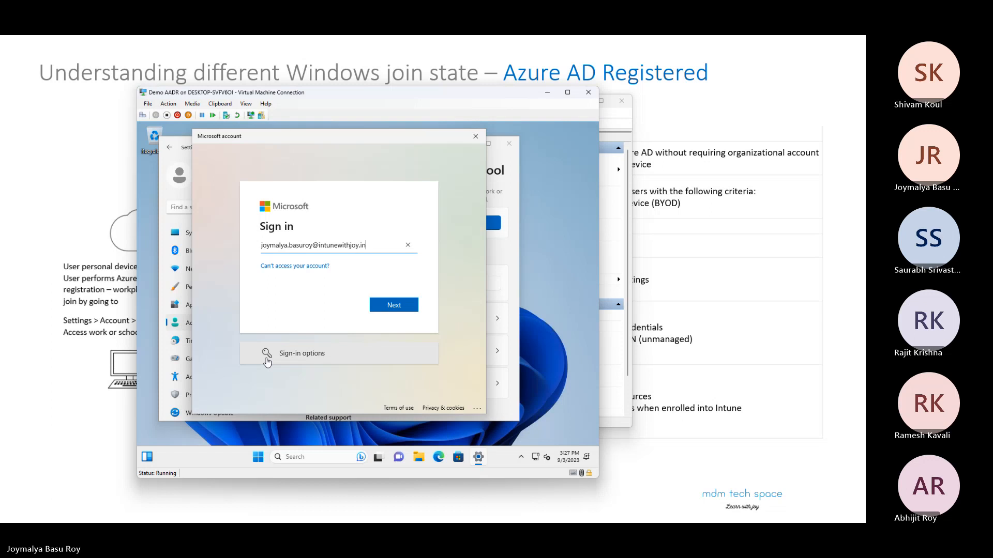
pyautogui.press('Return')
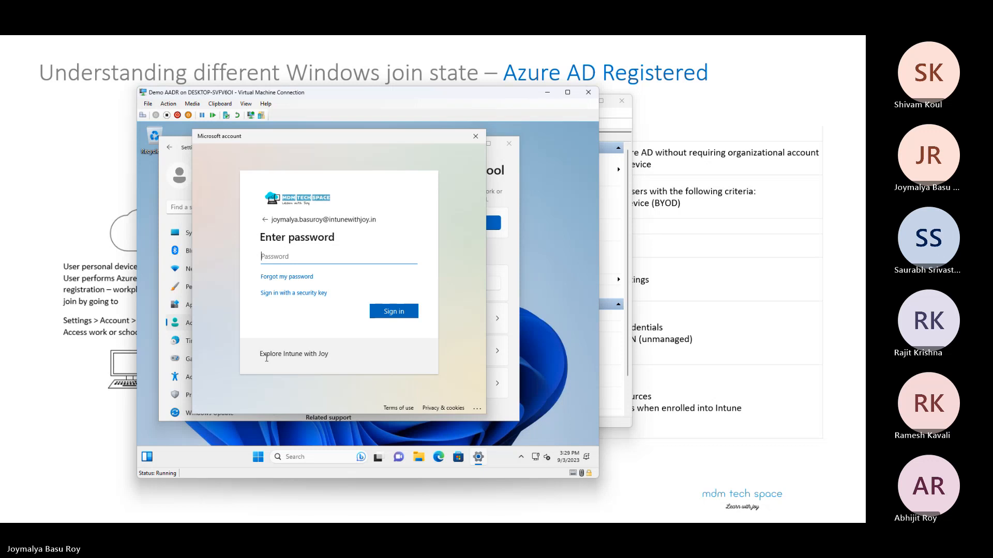
# Step: Sign in with the work account password, confirm the organization, and complete the Azure AD join
pyautogui.write('•••••••••')
pyautogui.press('Return')
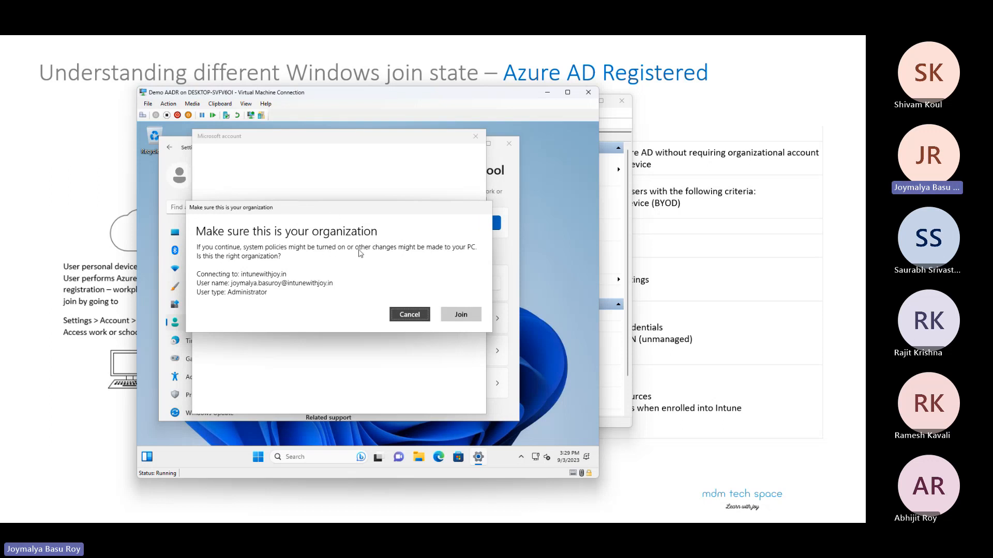
pyautogui.click(460, 314)
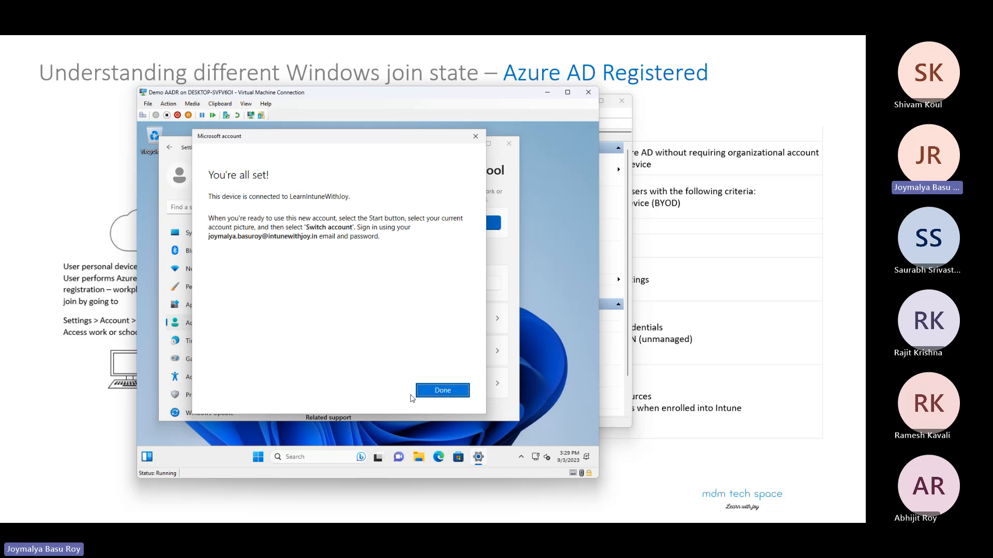
pyautogui.click(437, 391)
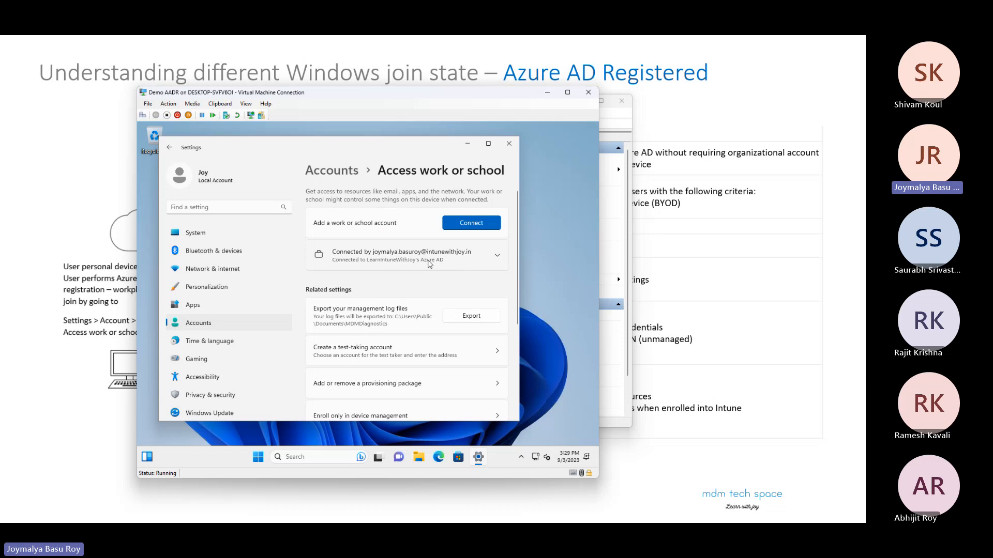
# Step: Review the connected account's management info, including managed policies, connection info and device sync status, and close Settings
pyautogui.click(472, 264)
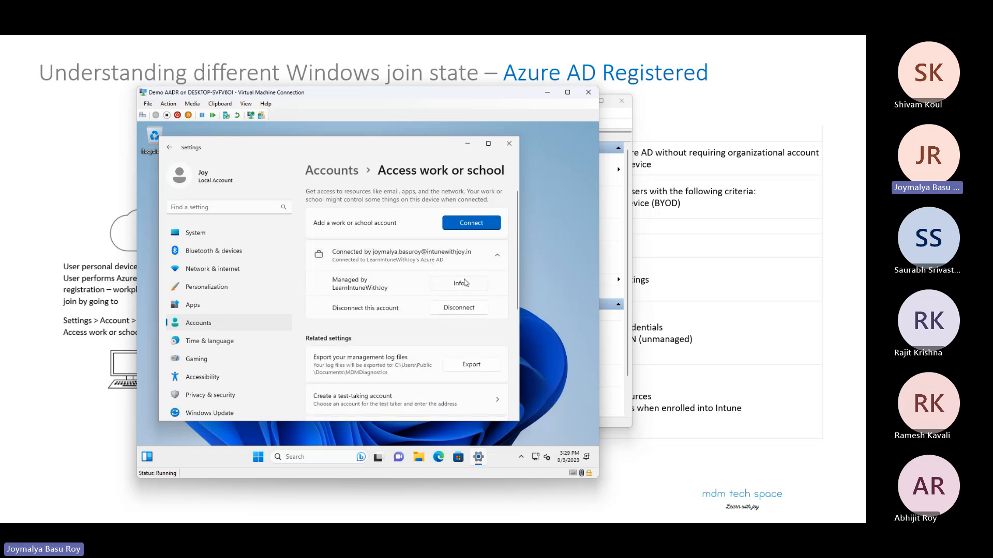
pyautogui.click(458, 284)
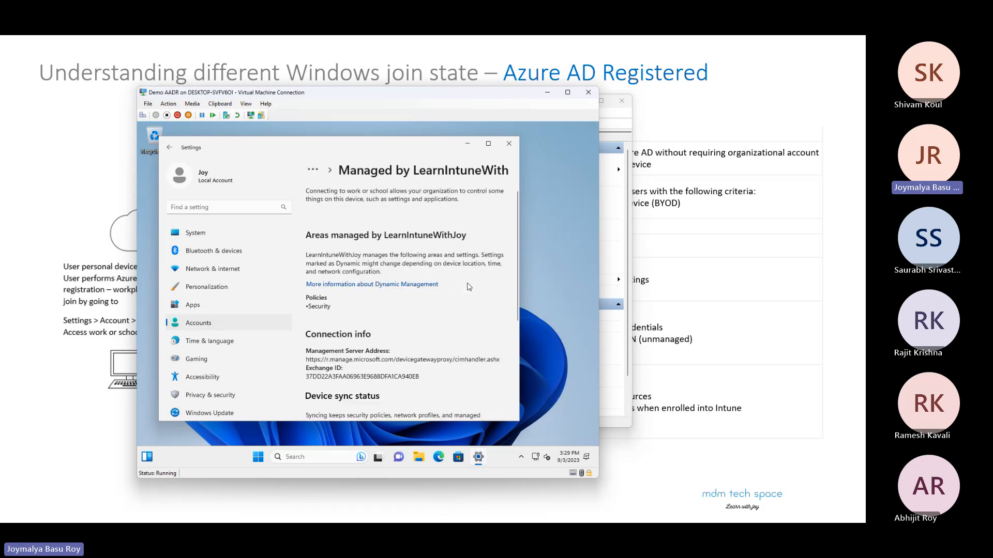
pyautogui.scroll(-2, 432, 316)
pyautogui.scroll(-2, 432, 315)
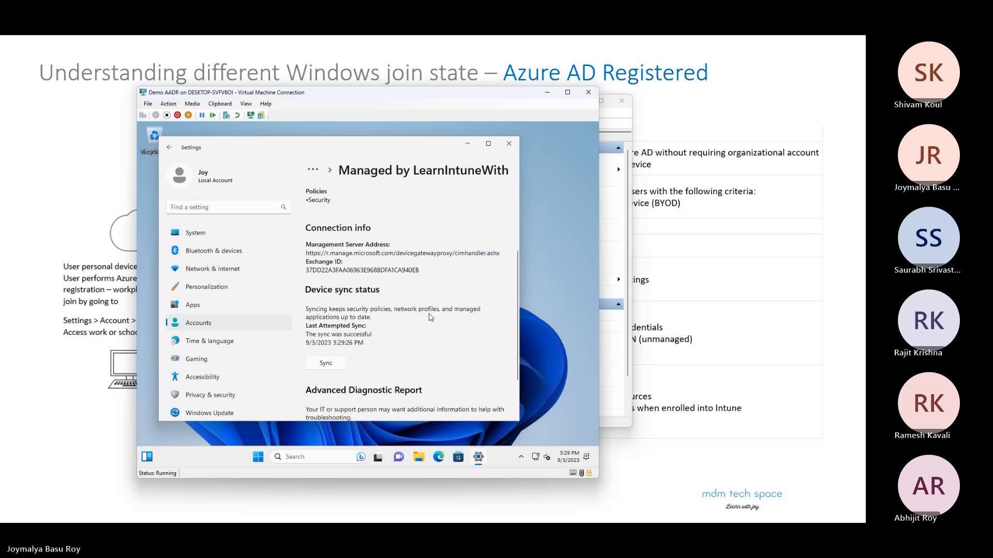
pyautogui.scroll(5, 455, 259)
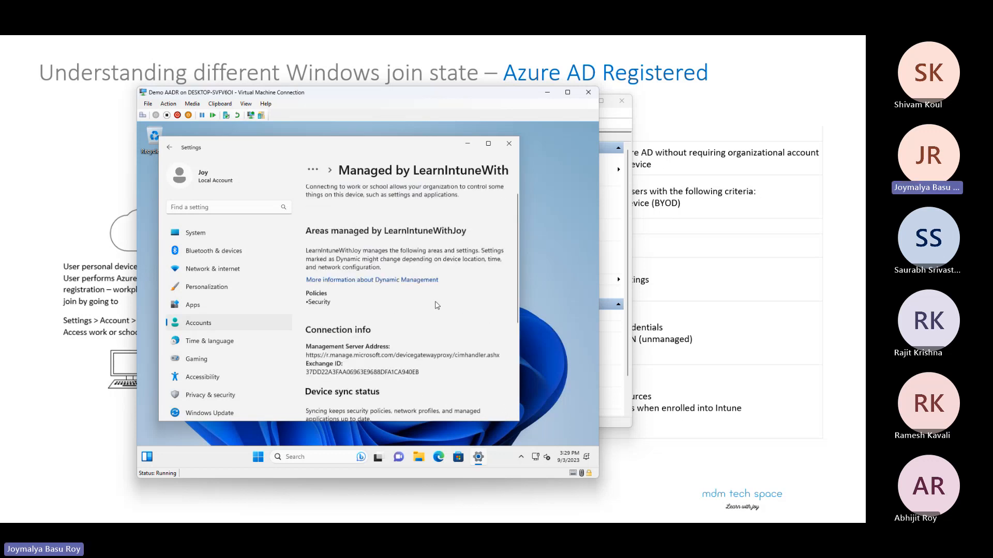
pyautogui.click(510, 145)
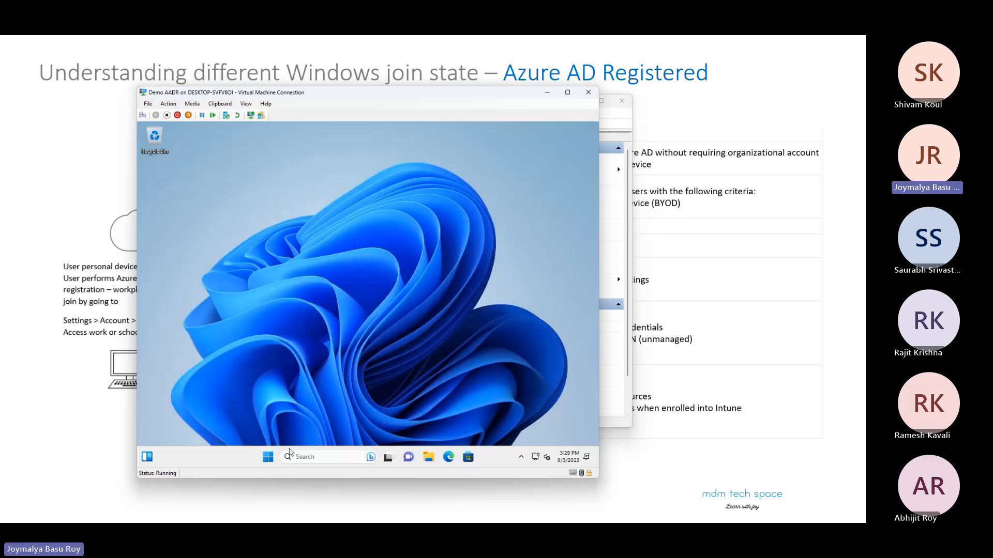
# Step: Sign out of the local account and bring up the Windows sign-in prompt
pyautogui.click(269, 457)
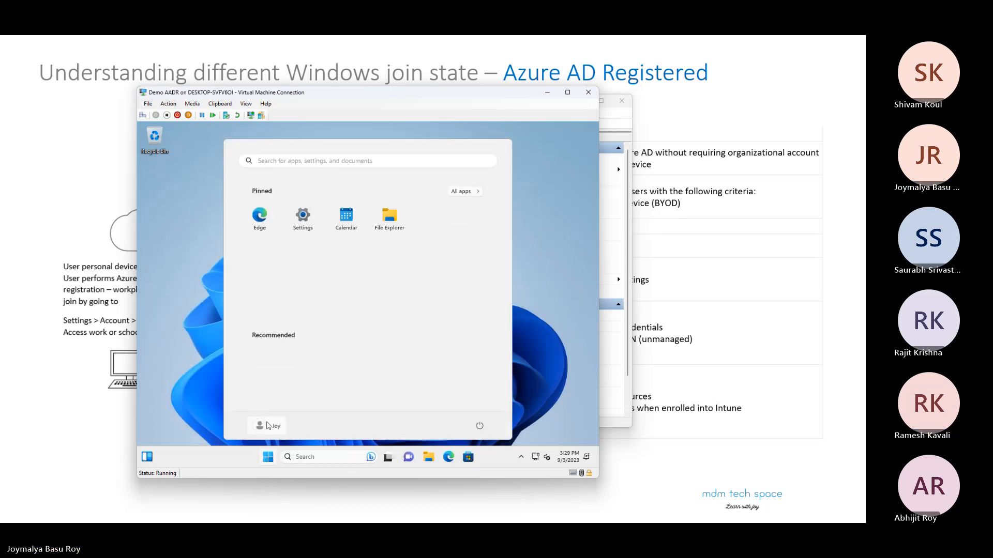
pyautogui.click(268, 425)
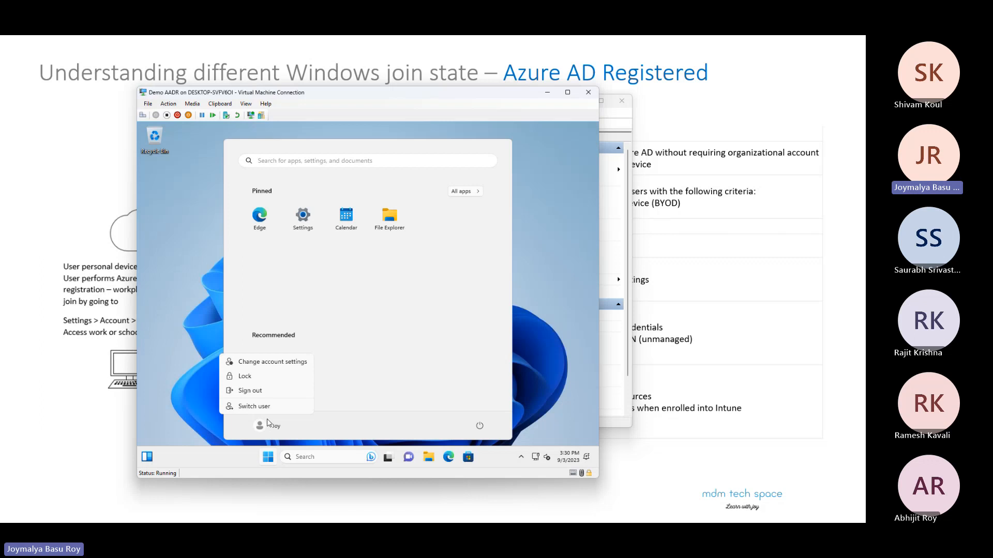
pyautogui.click(265, 388)
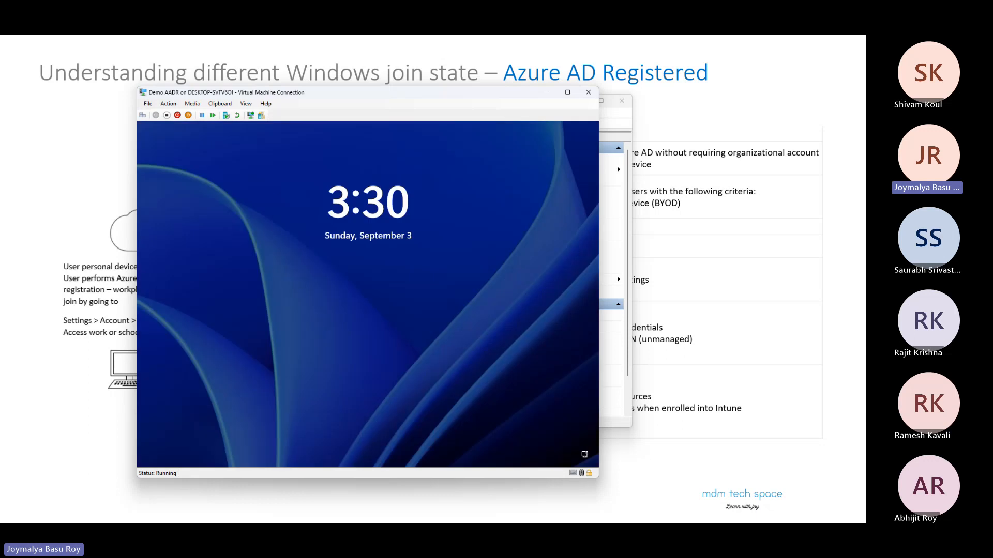
pyautogui.click(404, 321)
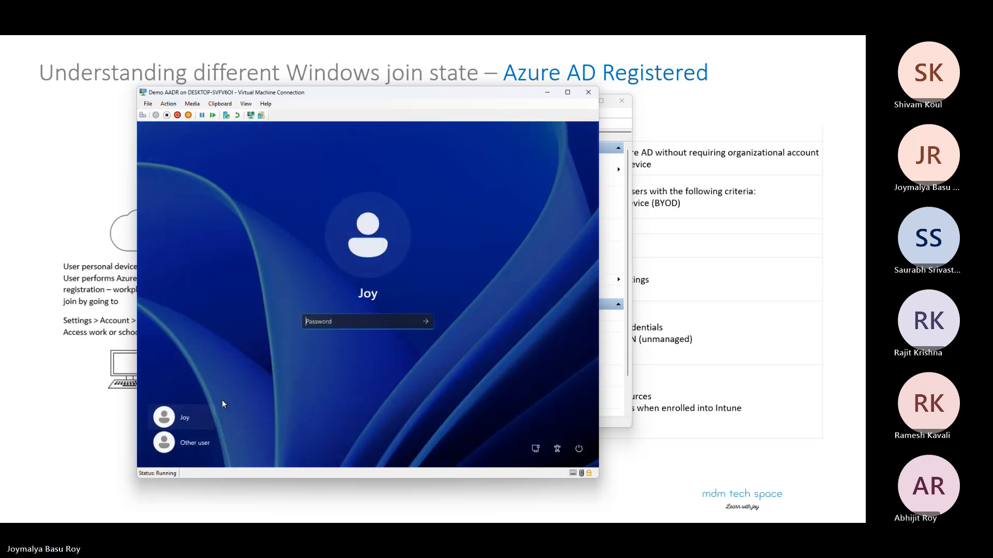
# Step: Sign in as Other user with the work account's email and password, and expand the Account setup progress details
pyautogui.click(206, 442)
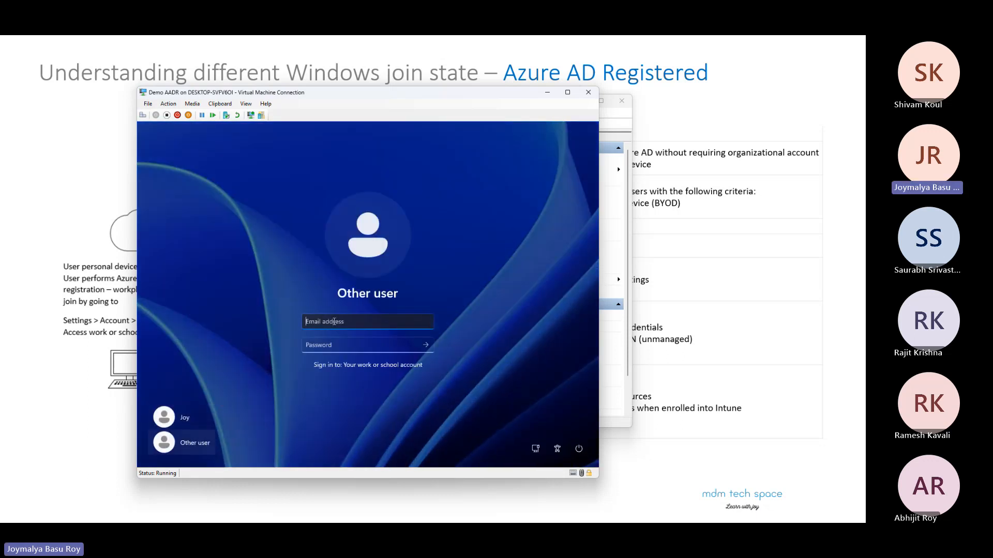
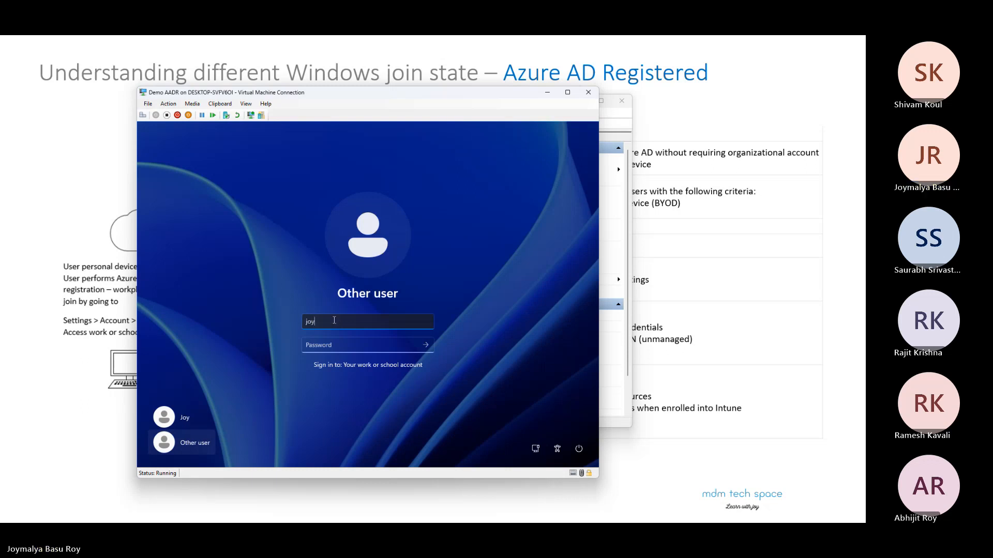
pyautogui.press('Tab')
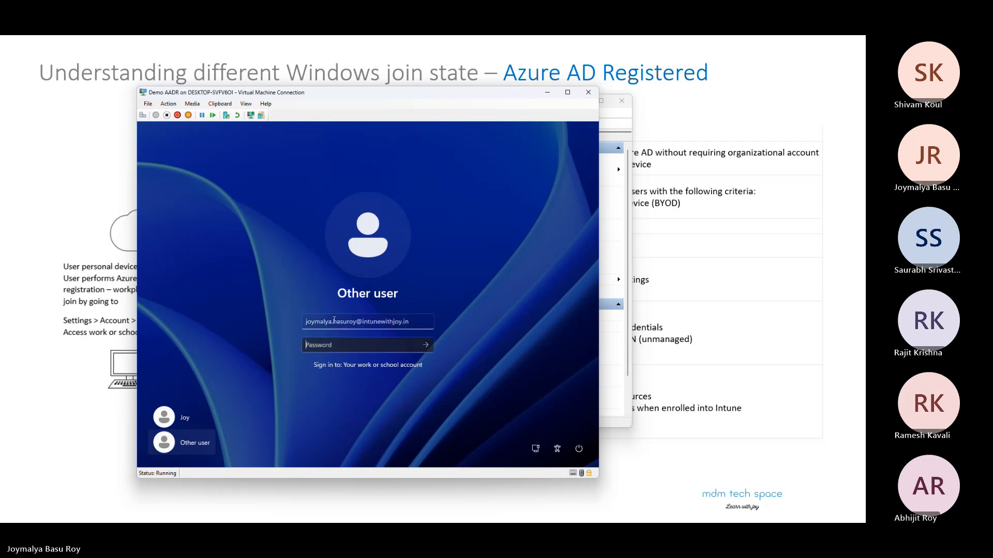
pyautogui.write('*********')
pyautogui.press('Return')
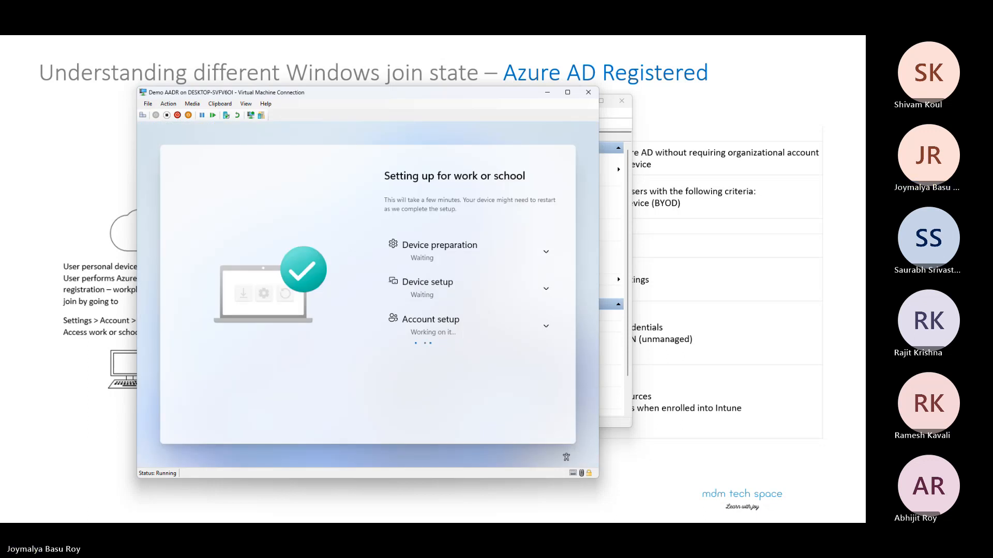
pyautogui.click(546, 329)
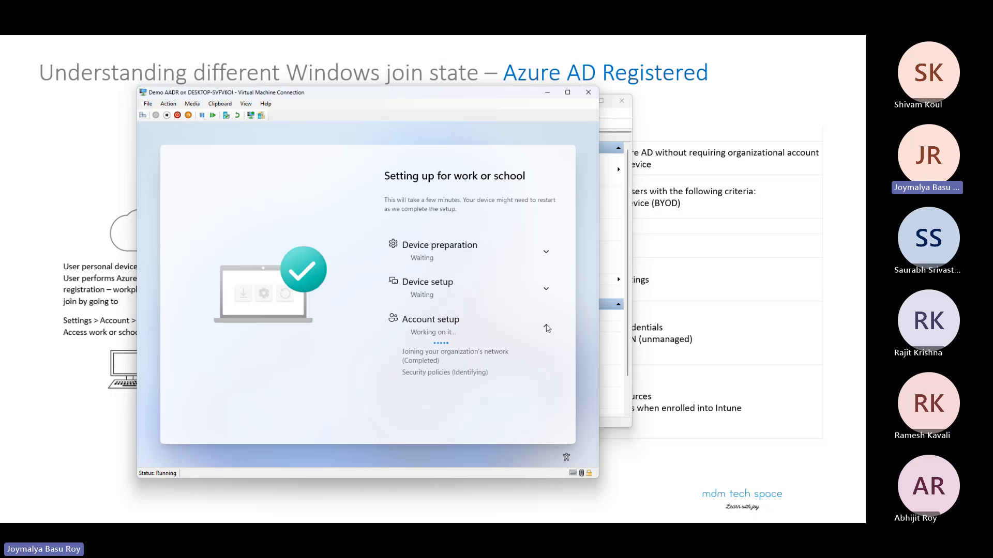
# Step: Examine the Device setup and Device preparation progress details on the work or school setup screen, and collapse all three sections
pyautogui.click(545, 288)
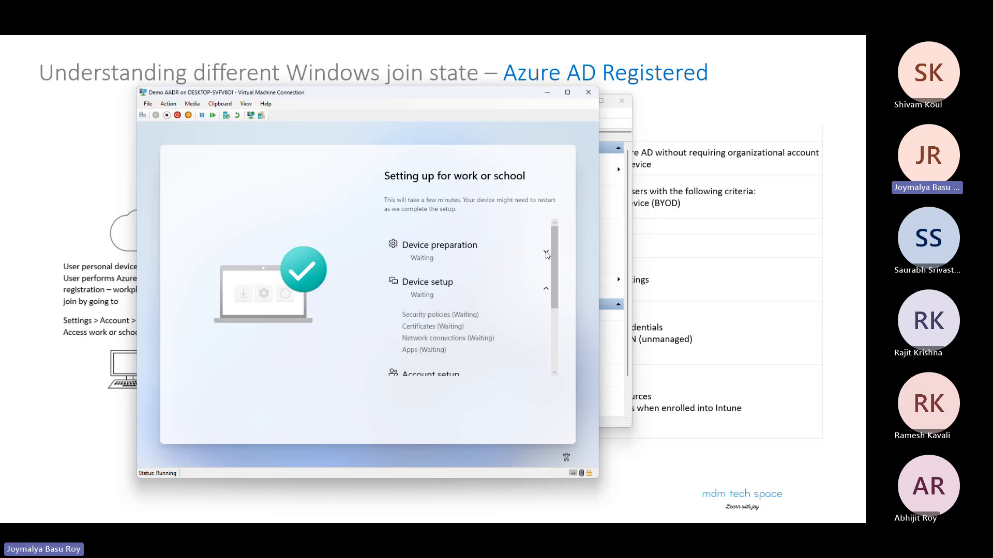
pyautogui.click(546, 260)
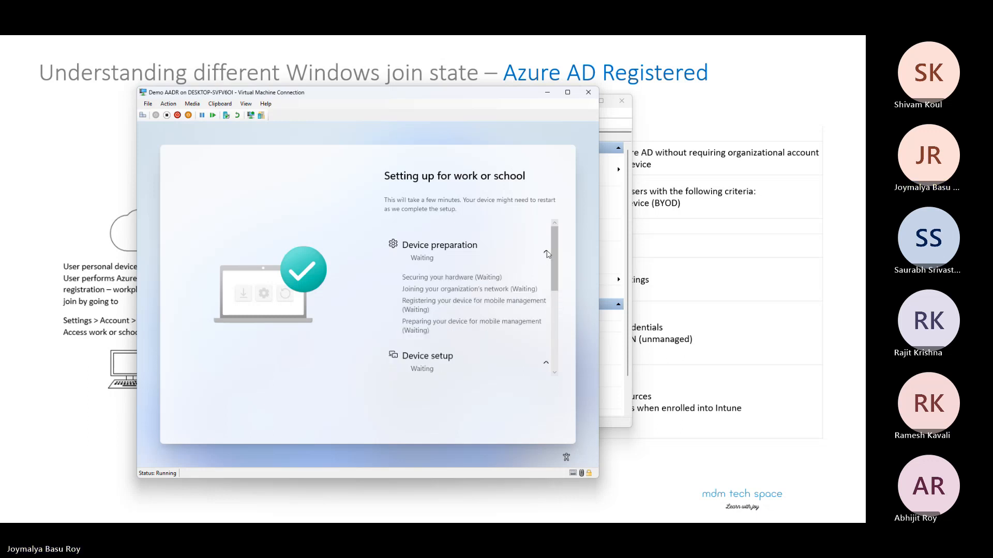
pyautogui.click(546, 256)
pyautogui.click(545, 290)
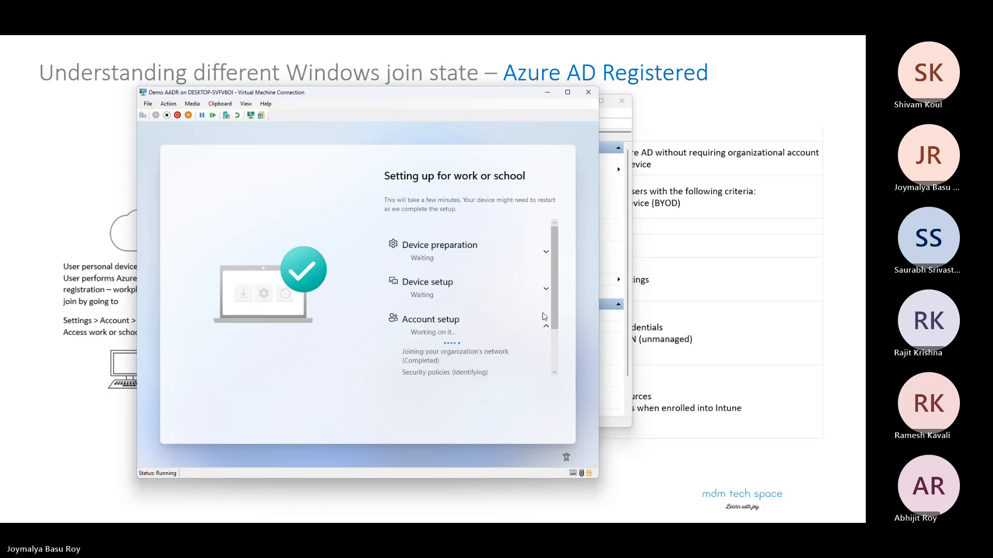
pyautogui.click(545, 325)
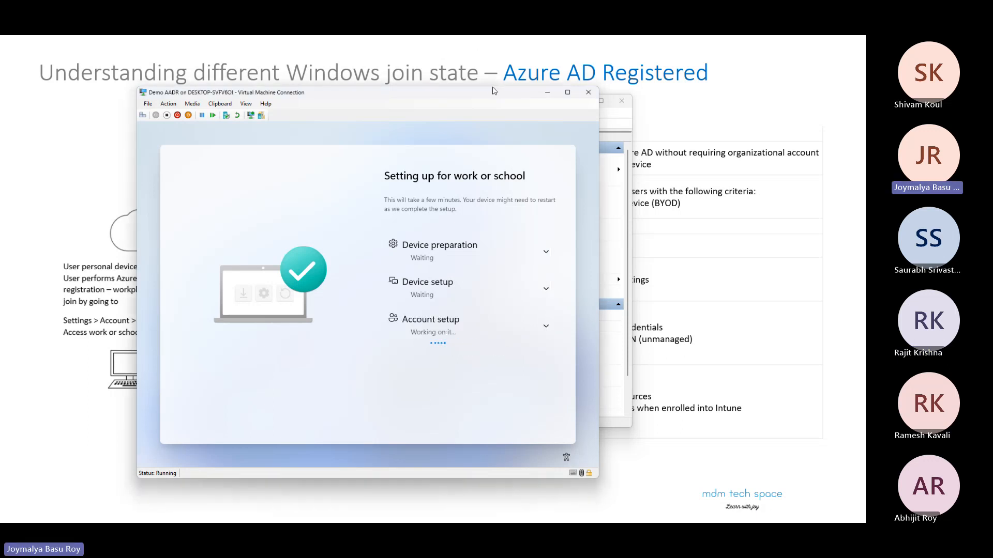
# Step: Minimize the Demo AADR virtual machine window and Hyper-V Manager to return to the presentation slide
pyautogui.click(547, 92)
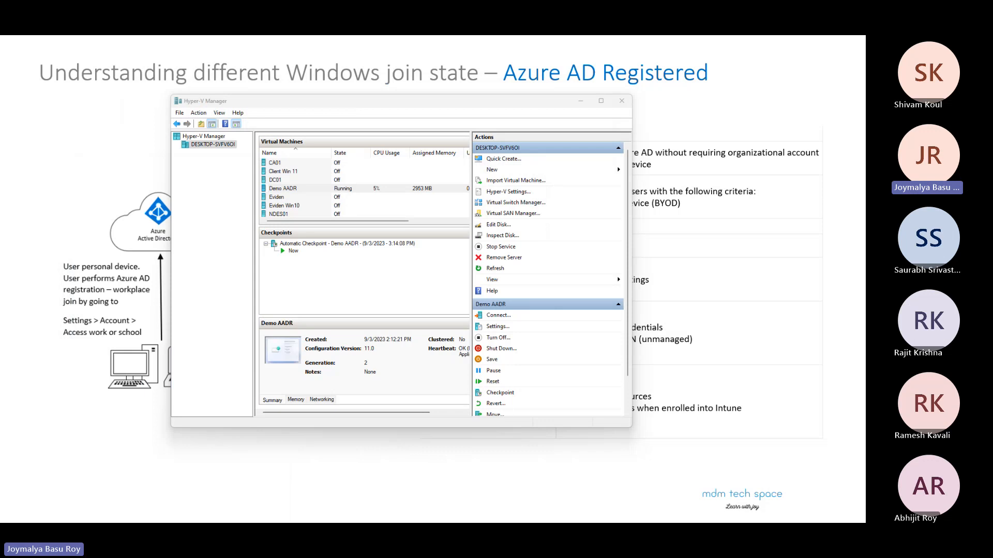
pyautogui.click(581, 101)
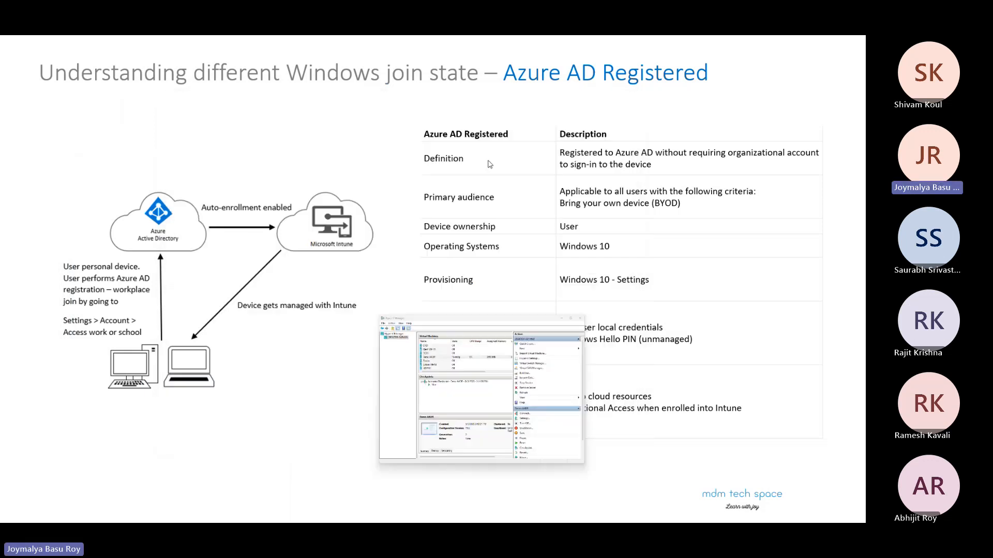
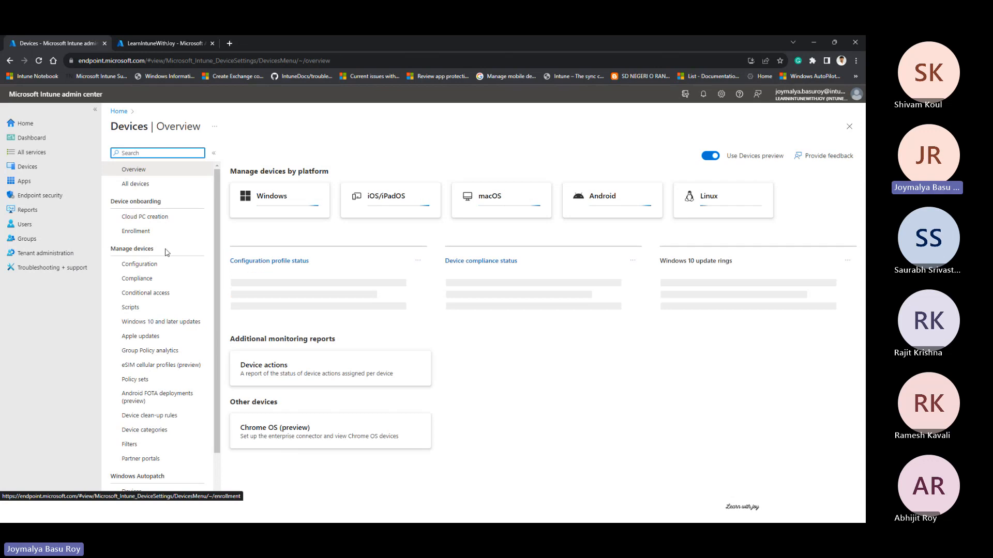
# Step: Start a new device configuration profile for the Windows 10 and later platform with Templates as the profile type
pyautogui.click(158, 266)
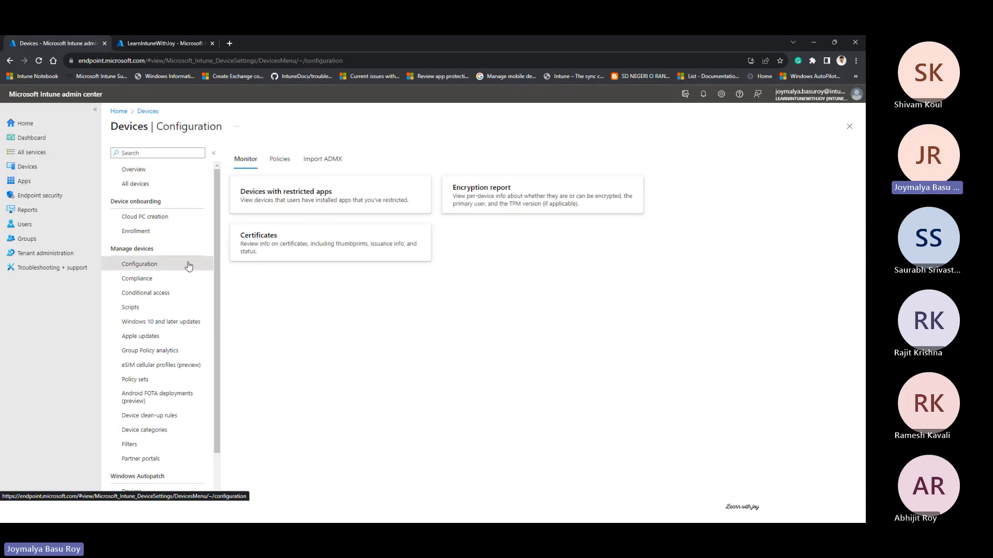
pyautogui.click(280, 165)
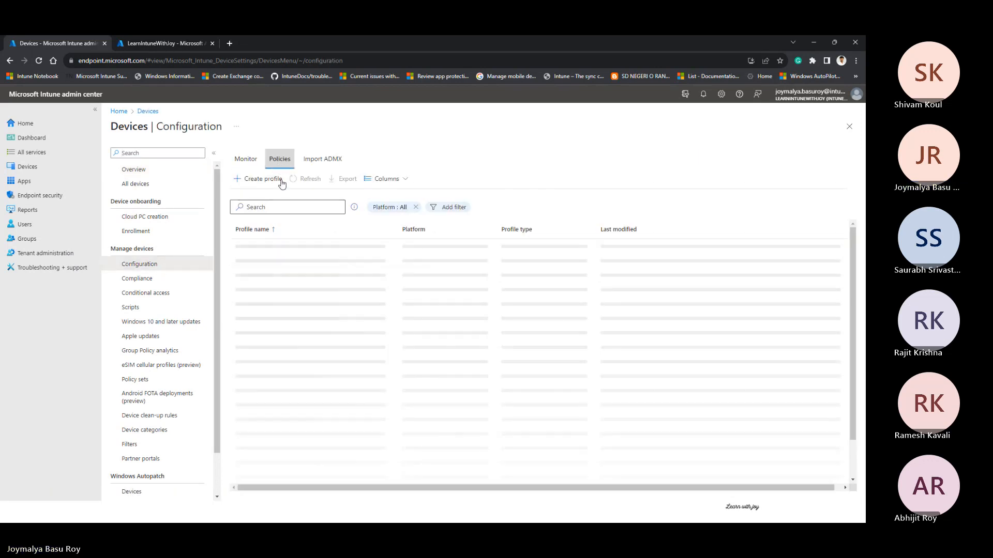
pyautogui.click(259, 179)
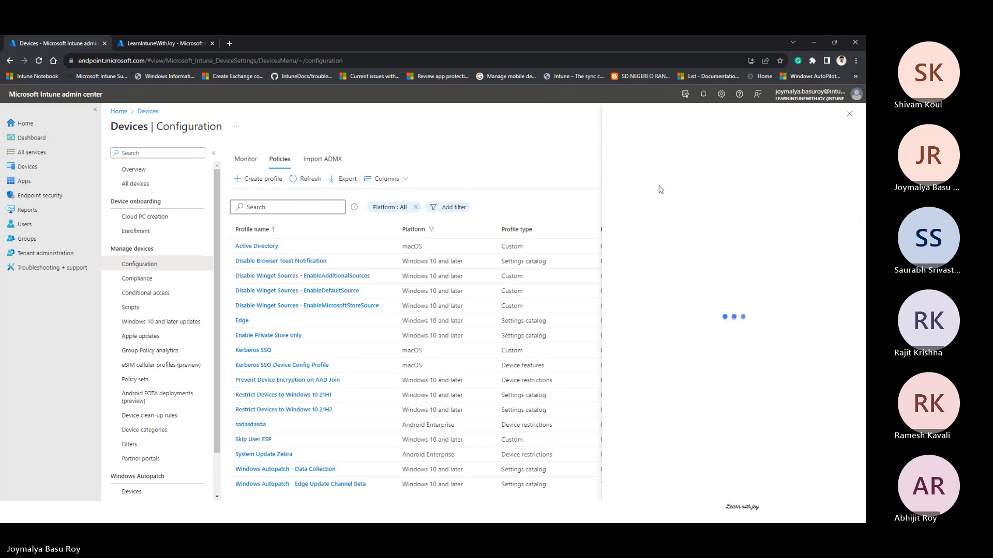
pyautogui.click(668, 156)
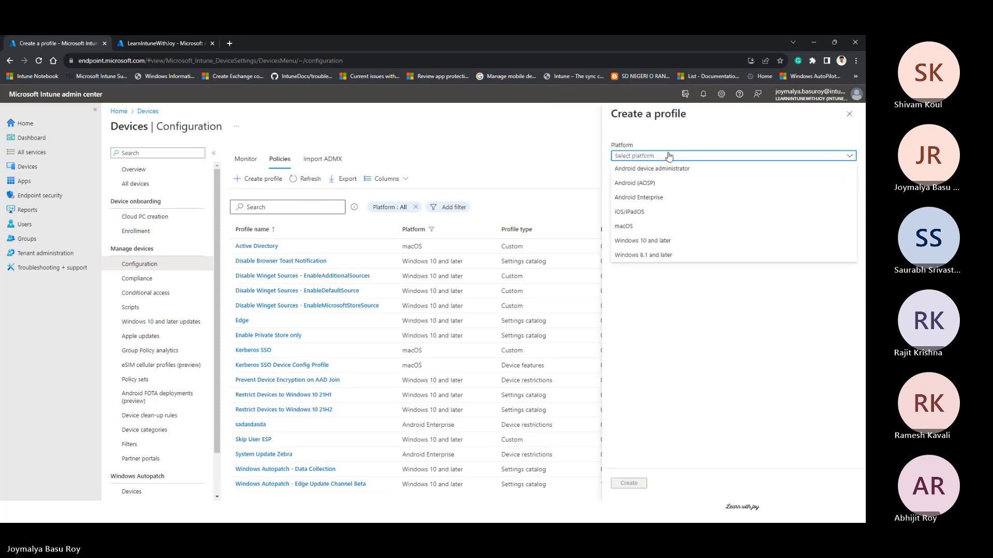
pyautogui.click(651, 241)
pyautogui.click(655, 183)
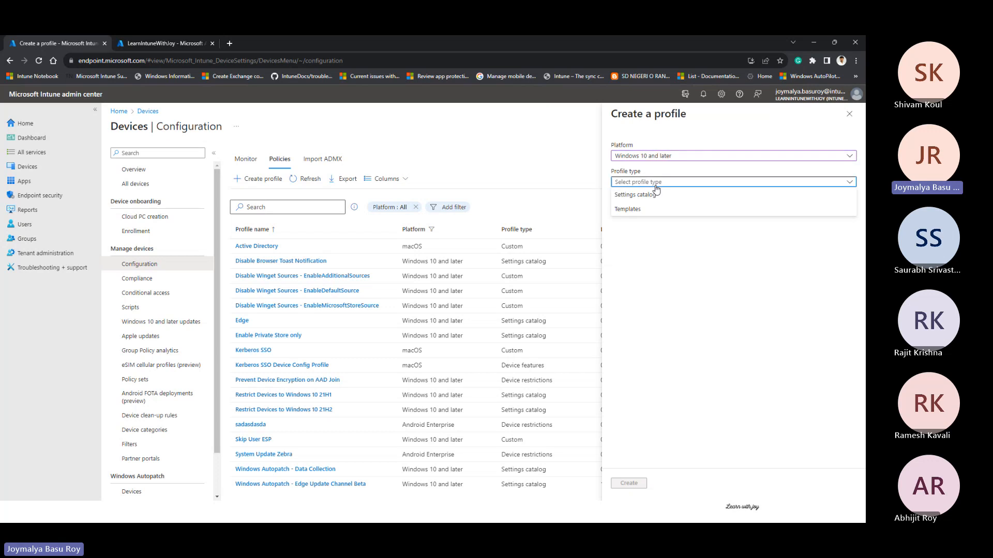
pyautogui.click(640, 214)
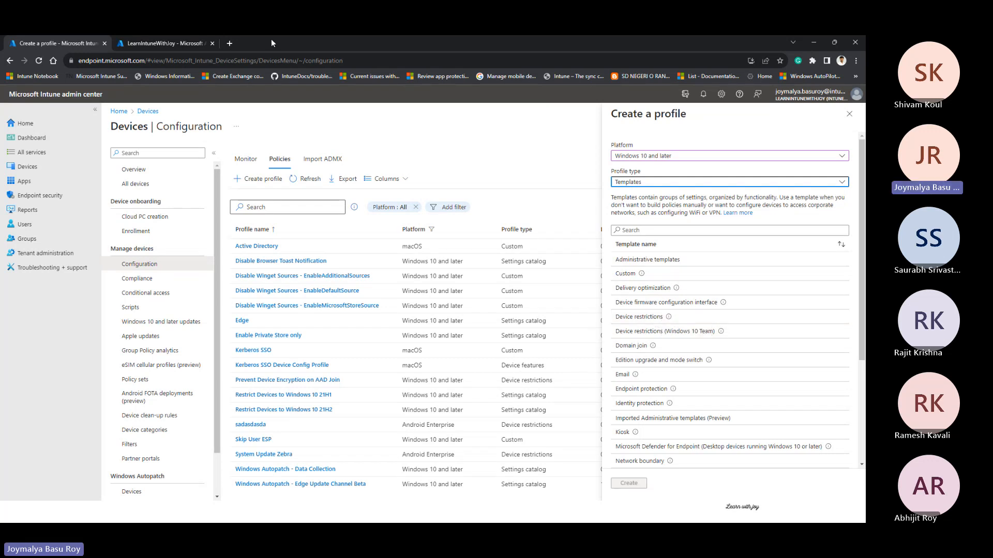
# Step: Open the Microsoft Learn Configuration Service Provider documentation page in a new browser tab
pyautogui.click(229, 44)
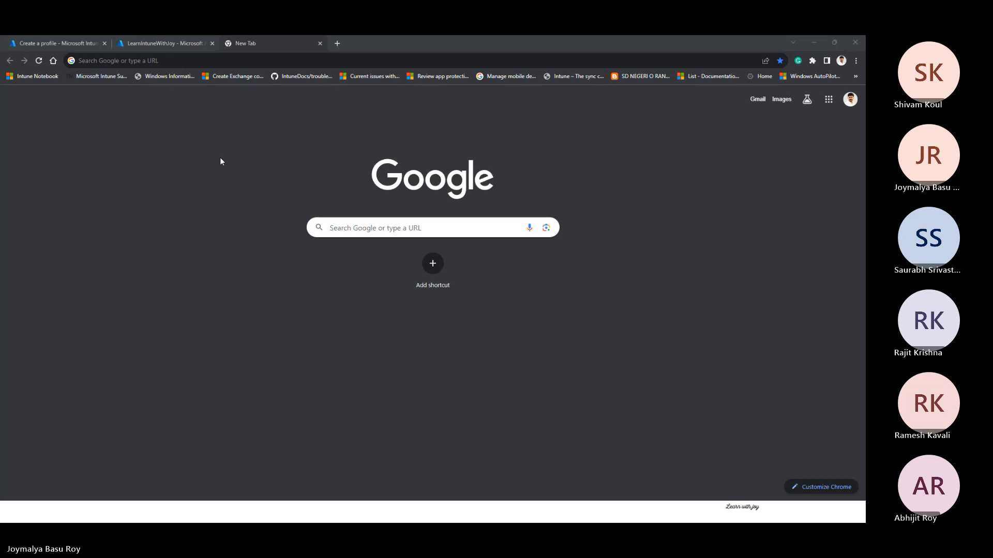
pyautogui.click(237, 58)
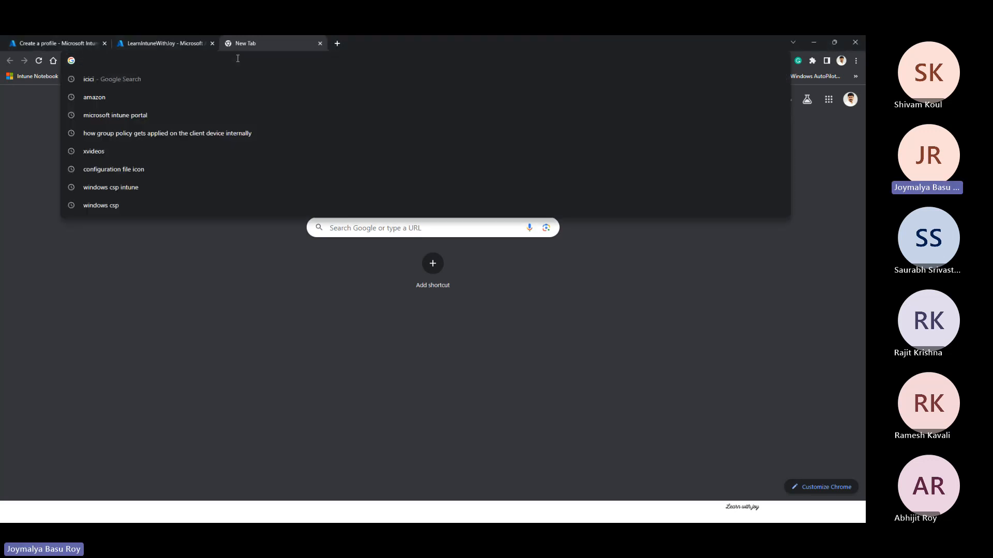
pyautogui.write('learn.microsoft.com/en-us/windows/client-management/mdm/')
pyautogui.press('Return')
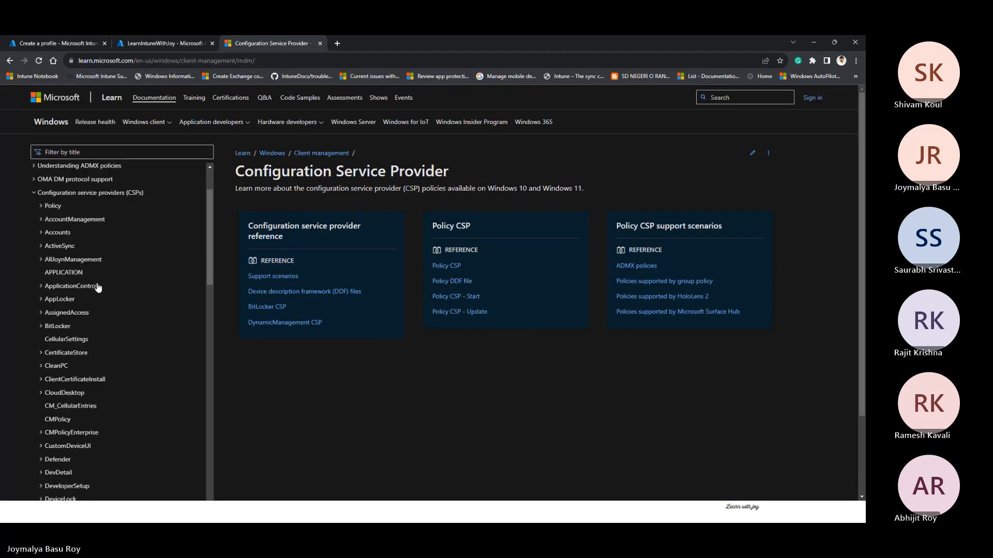
# Step: Find the BitLocker entry among the configuration service providers, open its CSP article and examine the list of BitLocker nodes
pyautogui.scroll(-3, 95, 228)
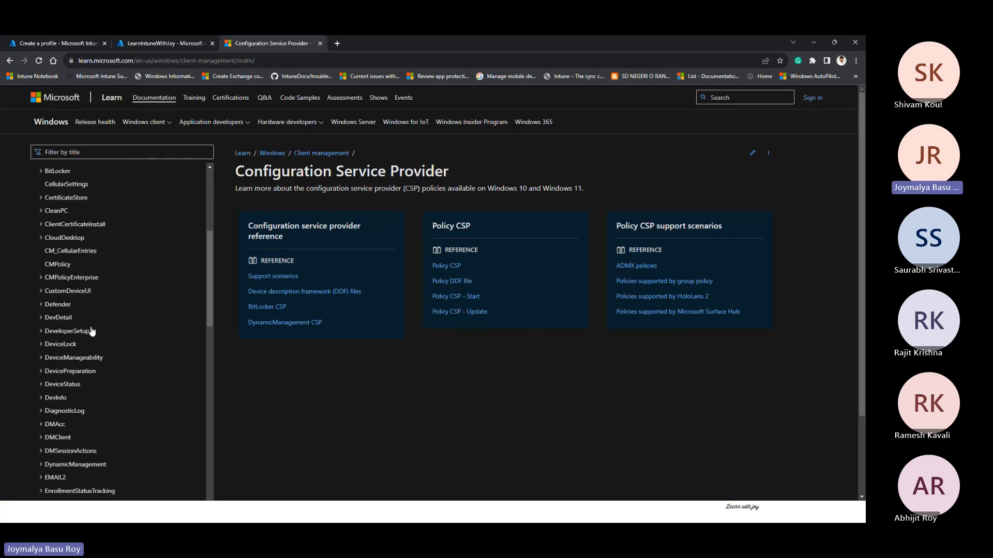
pyautogui.scroll(2, 89, 321)
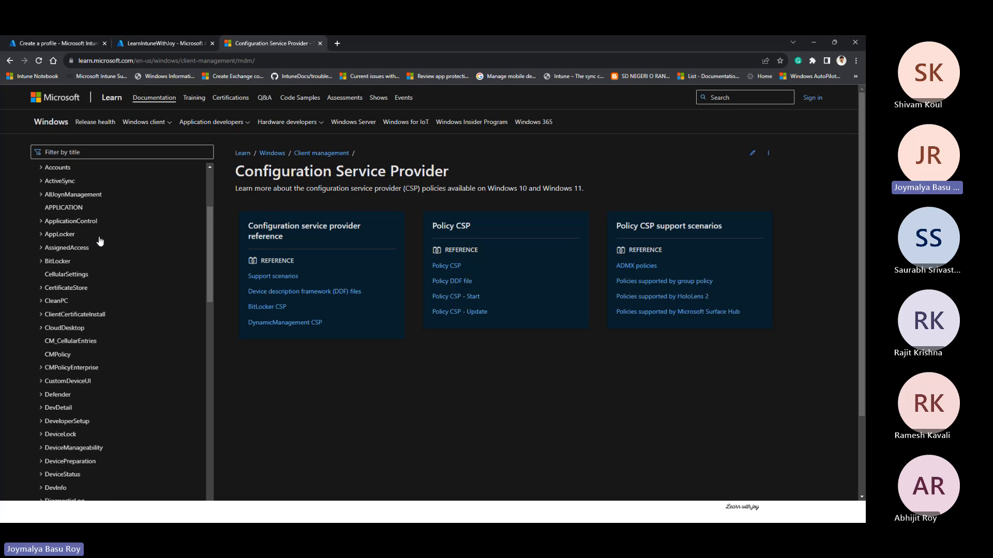
pyautogui.click(58, 261)
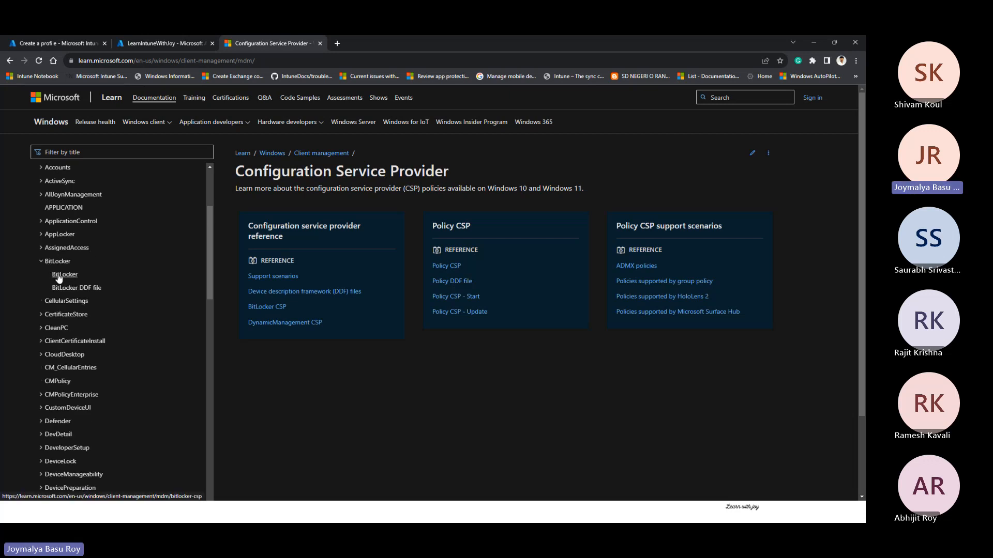
pyautogui.click(59, 274)
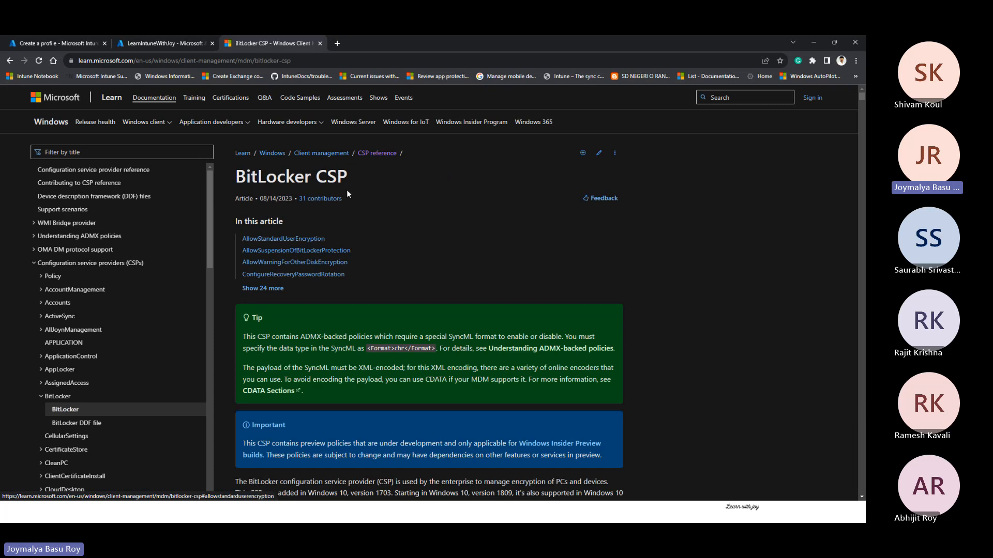
pyautogui.scroll(-9, 379, 222)
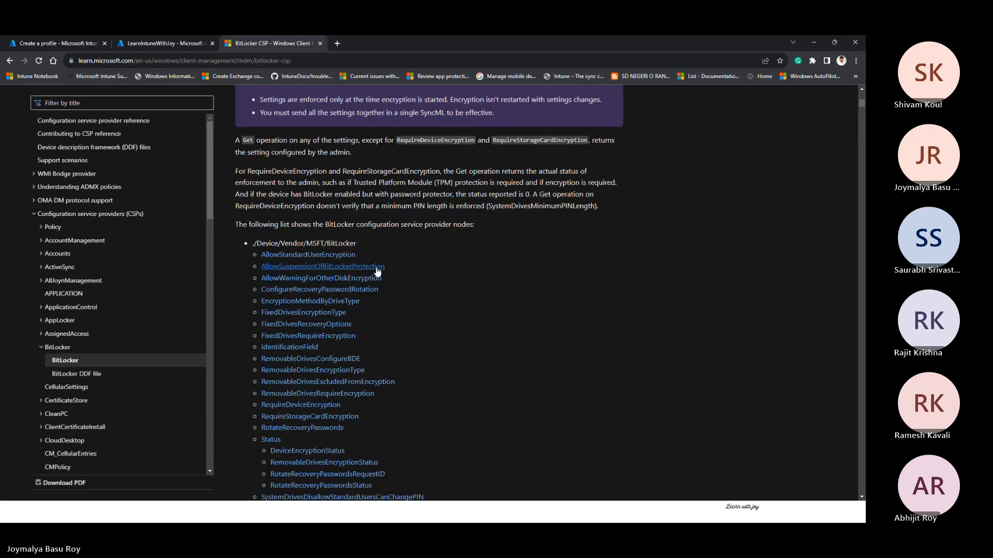
pyautogui.scroll(-3, 377, 271)
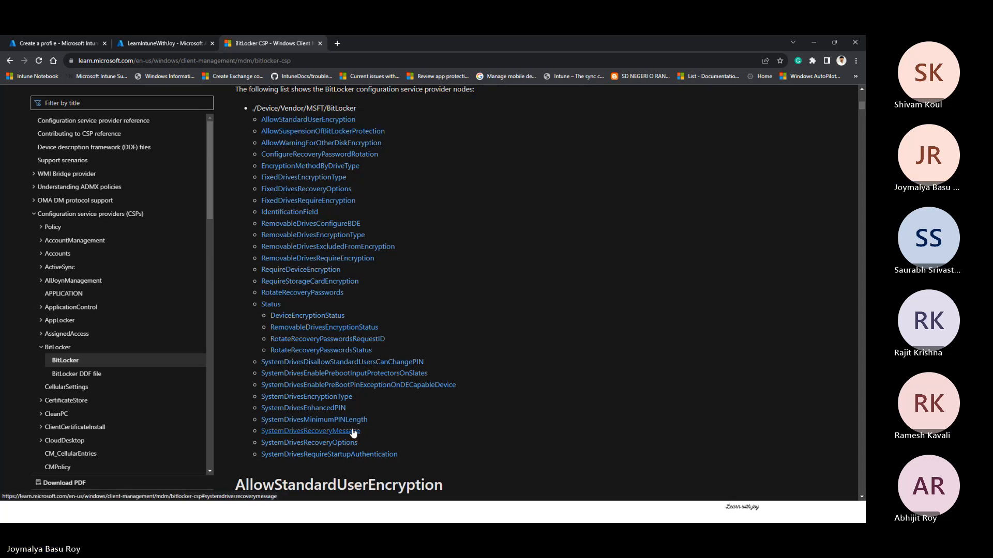
# Step: Return to the Intune profile creation, create an Endpoint protection template profile named cxvxcvxcv and proceed to its configuration settings
pyautogui.click(173, 43)
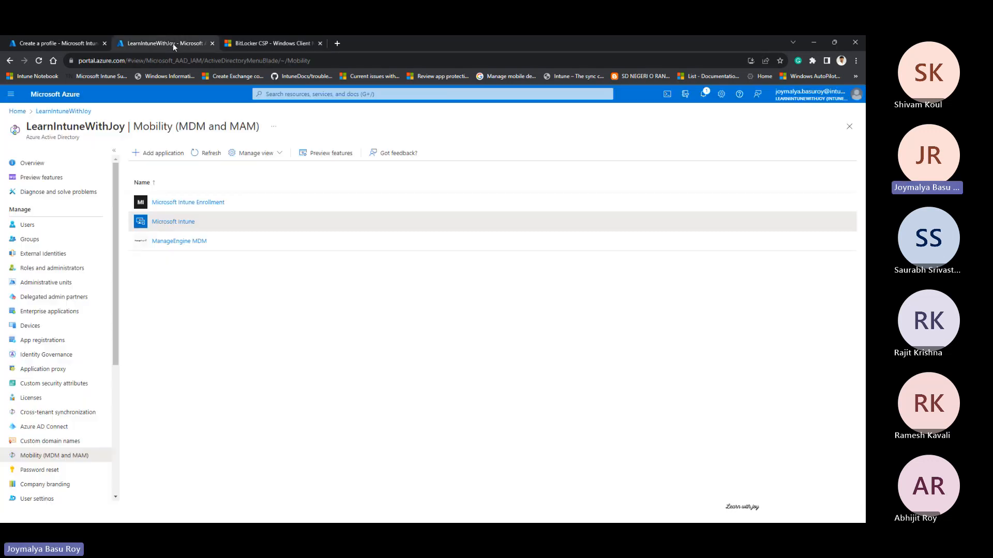
pyautogui.click(68, 43)
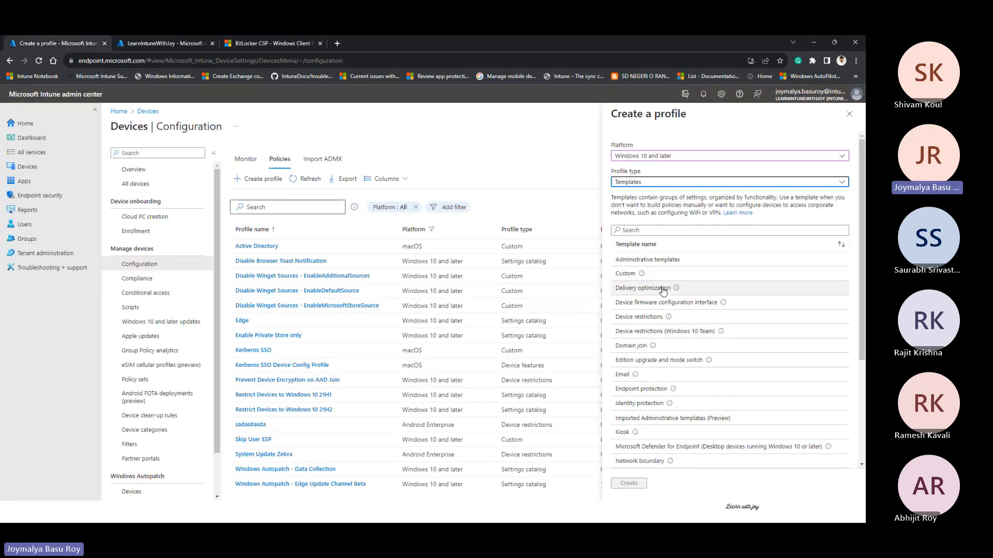
pyautogui.click(669, 392)
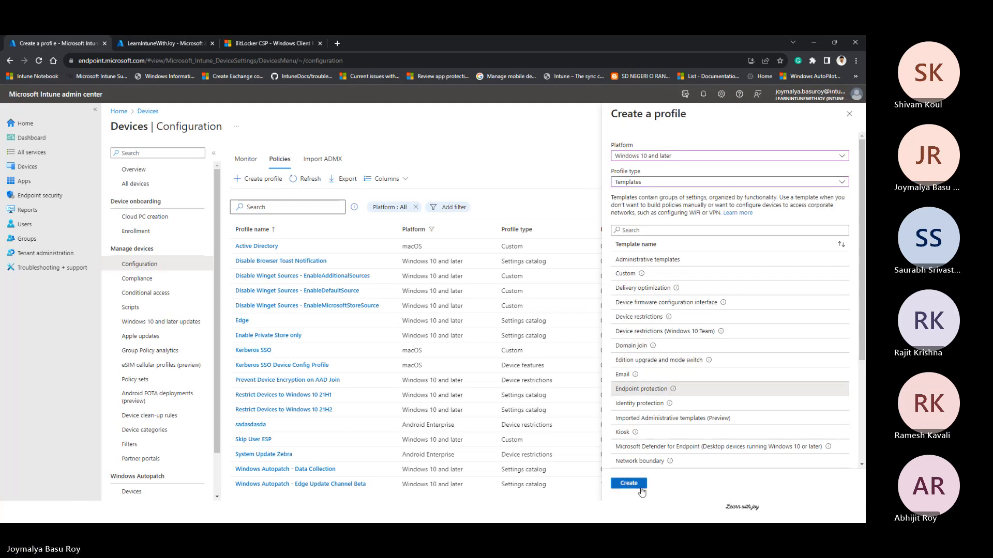
pyautogui.click(629, 483)
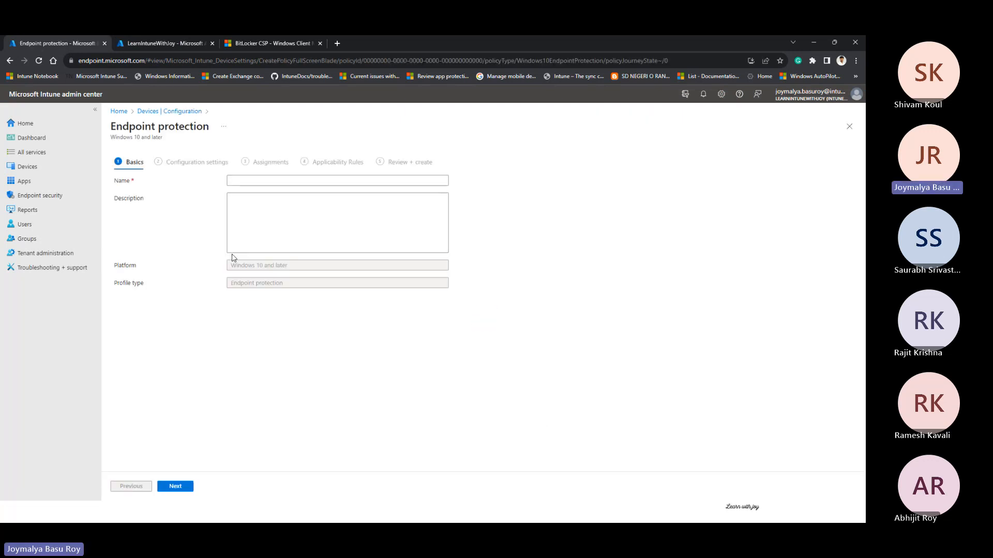
pyautogui.click(286, 180)
pyautogui.write('cxvxcvxcv')
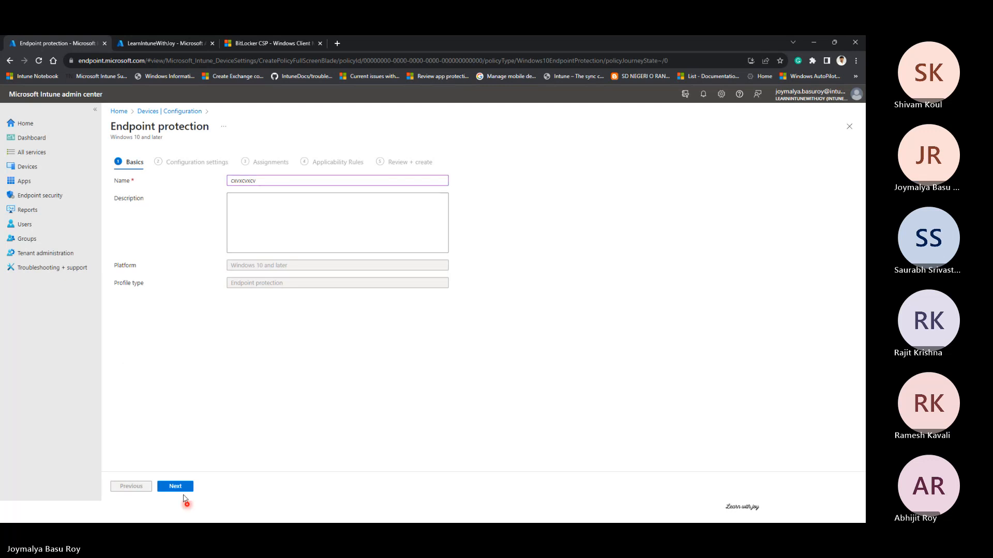
pyautogui.click(182, 489)
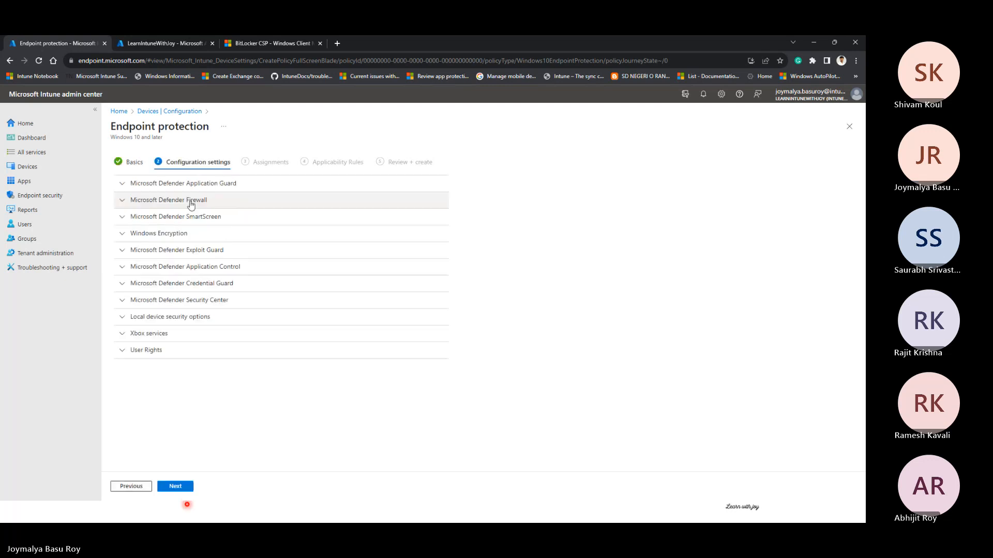
# Step: Compare the profile's Windows Encryption settings with the BitLocker CSP article, and discard the unsaved Endpoint protection profile
pyautogui.click(126, 235)
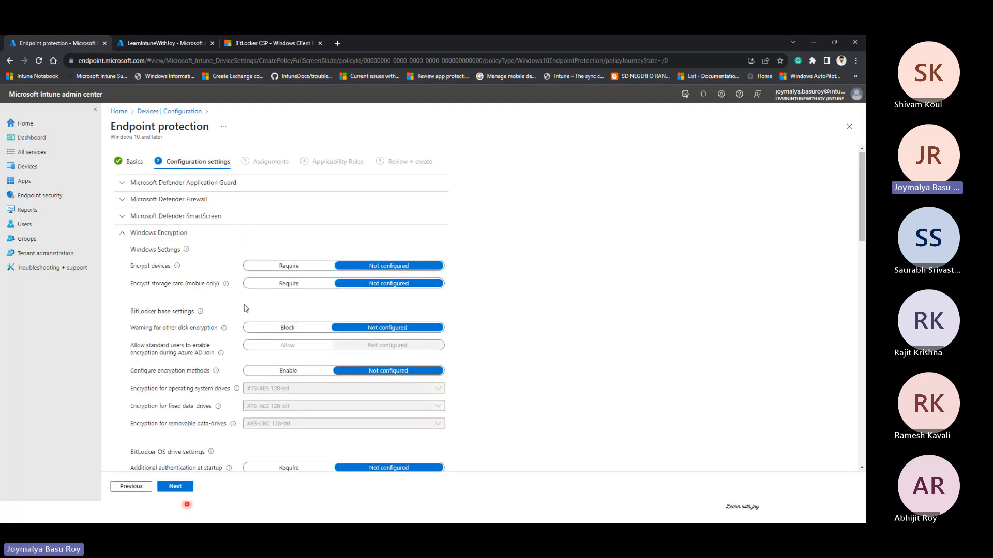
pyautogui.scroll(-2, 243, 308)
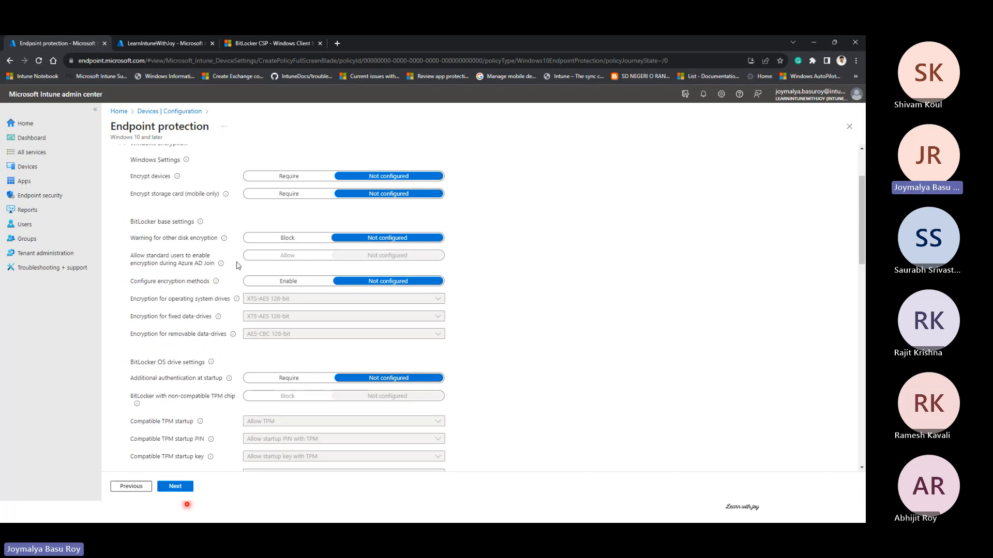
pyautogui.click(269, 42)
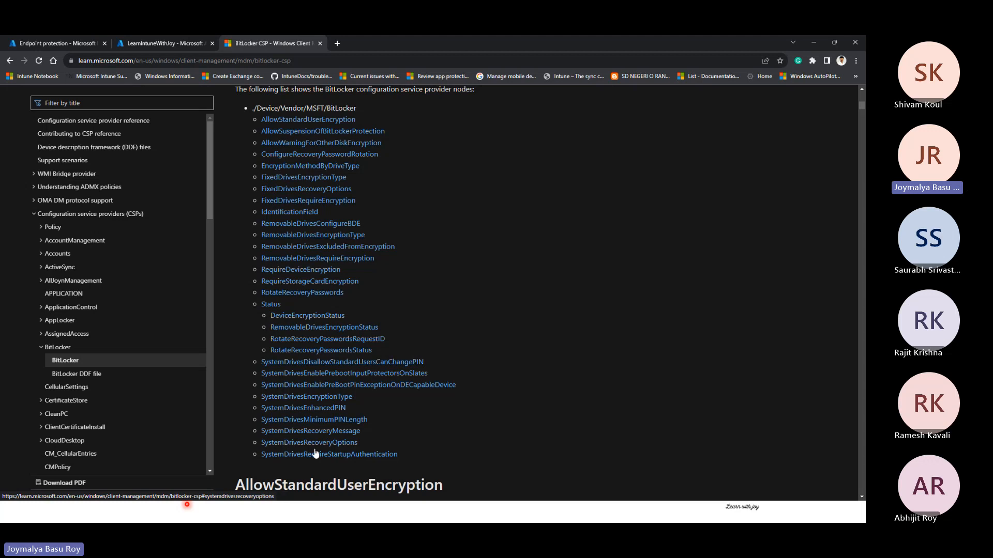
pyautogui.click(76, 43)
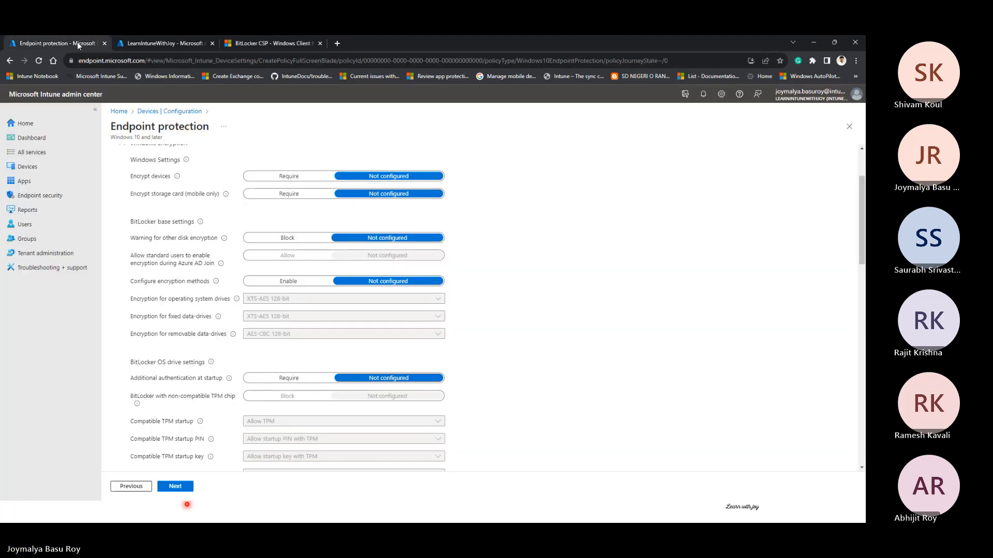
pyautogui.click(166, 113)
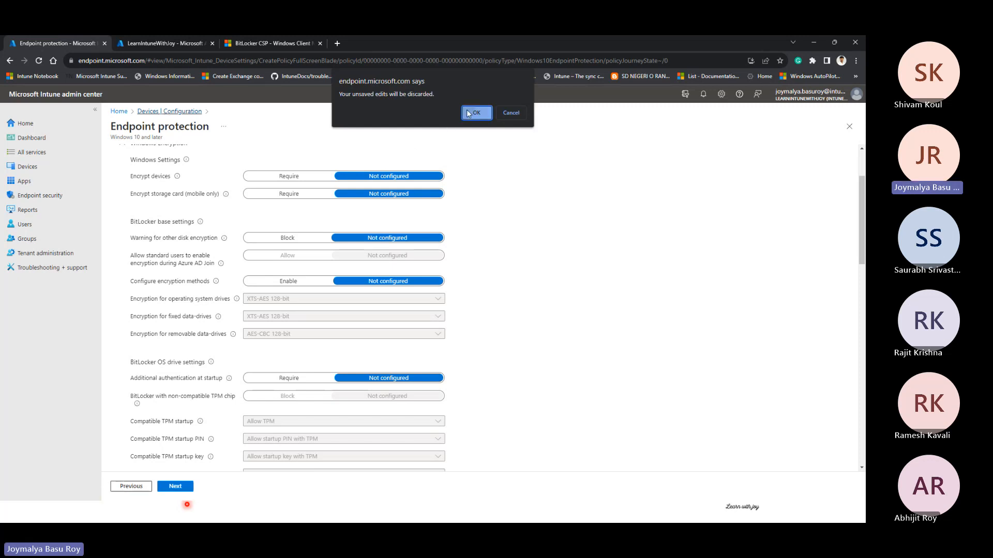
pyautogui.click(468, 110)
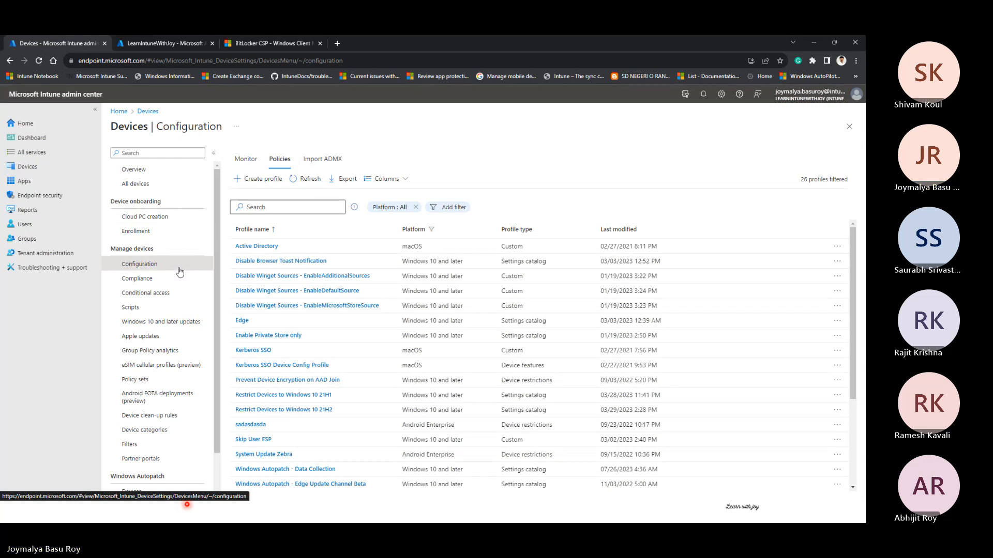
# Step: Create a new configuration profile for Windows 10 and later using the Settings catalog profile type
pyautogui.click(259, 182)
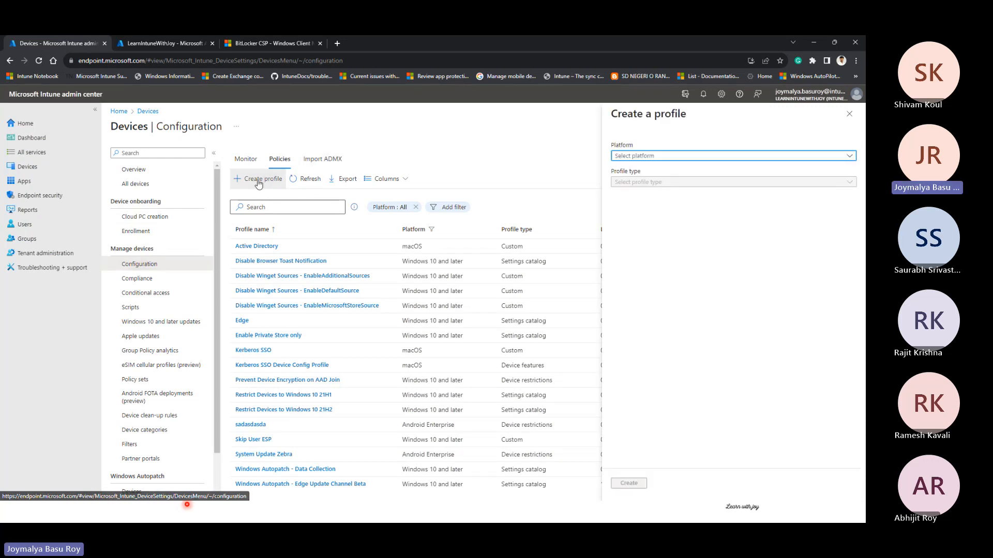
pyautogui.click(680, 156)
pyautogui.click(656, 242)
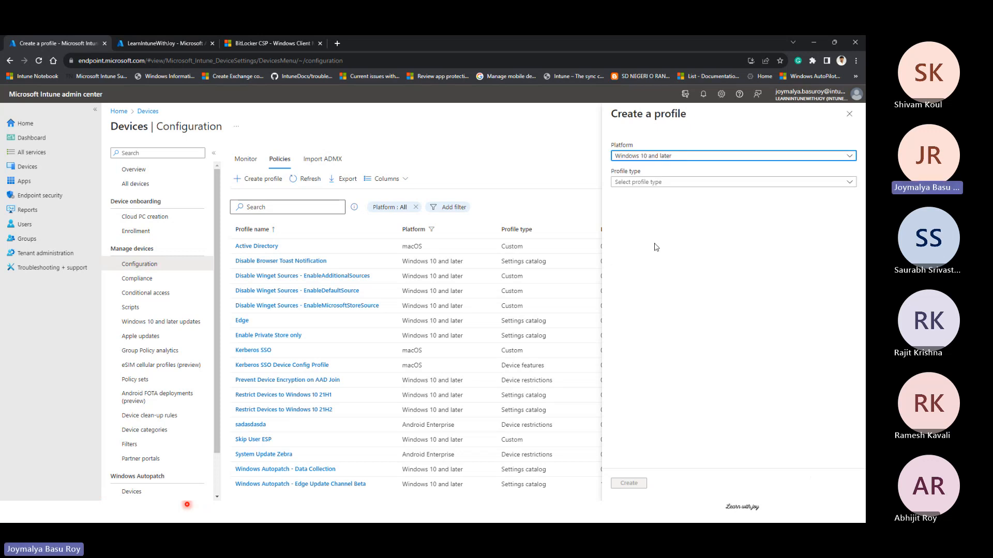
pyautogui.click(656, 182)
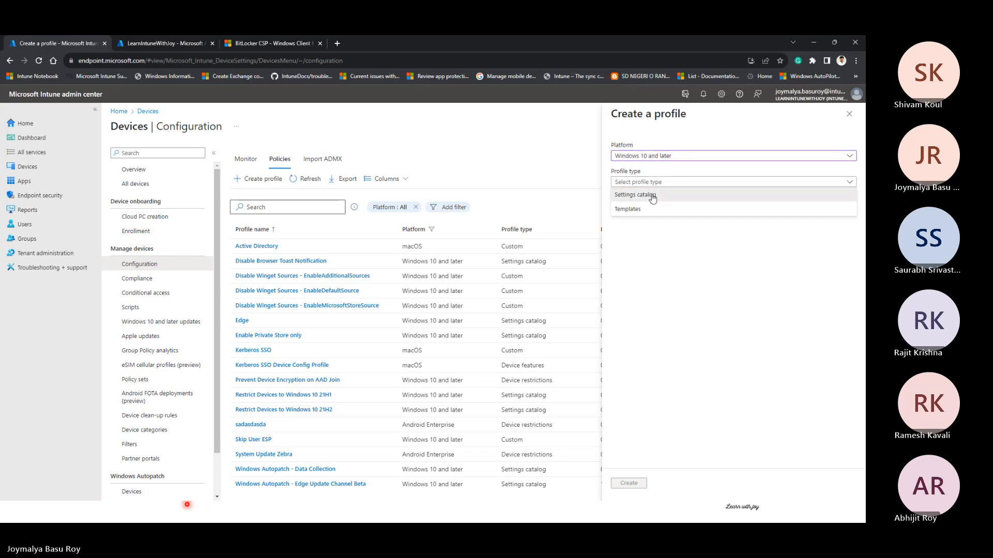
pyautogui.click(650, 195)
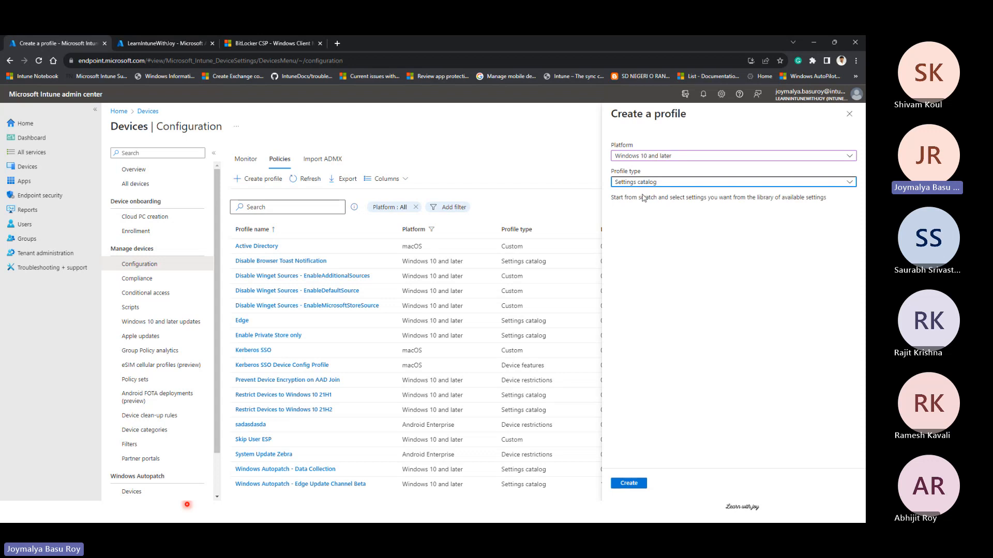
pyautogui.click(640, 482)
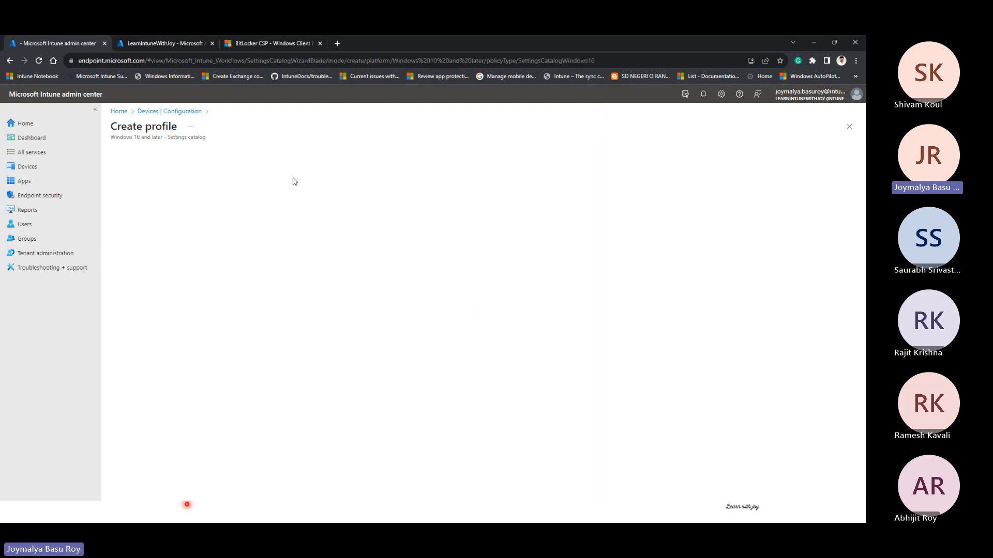
# Step: Name the settings catalog profile xcvxcvx and browse the setting categories available to add in its configuration settings
pyautogui.click(270, 178)
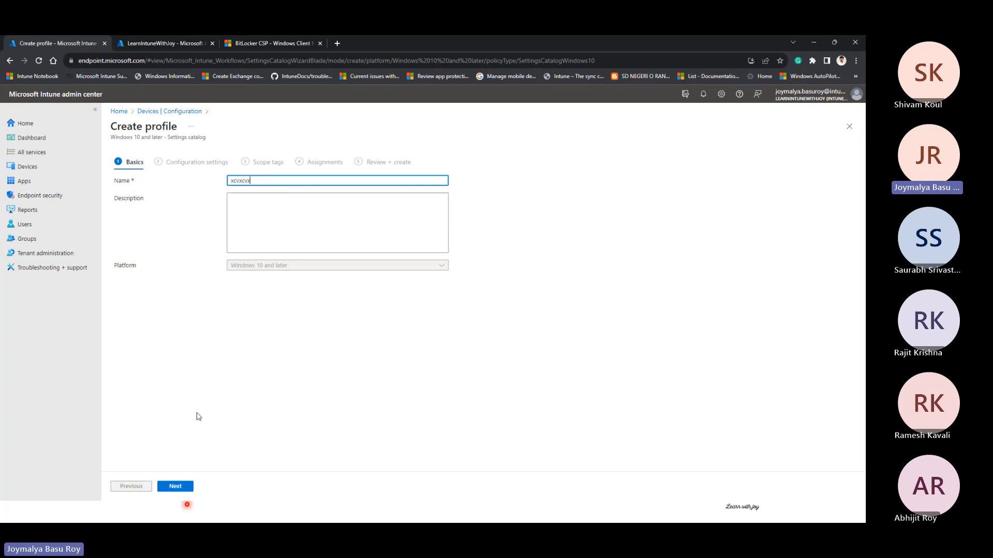
pyautogui.click(176, 486)
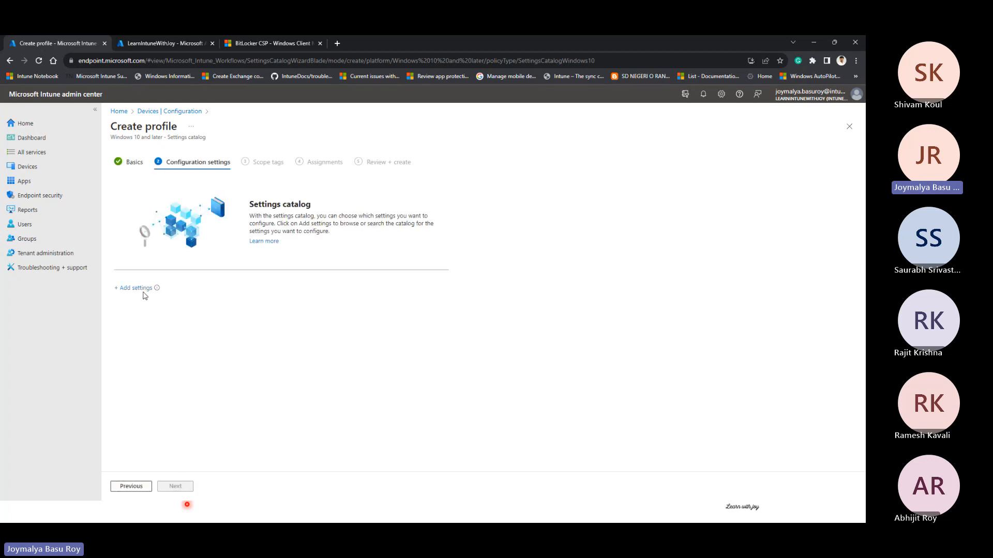
pyautogui.click(136, 288)
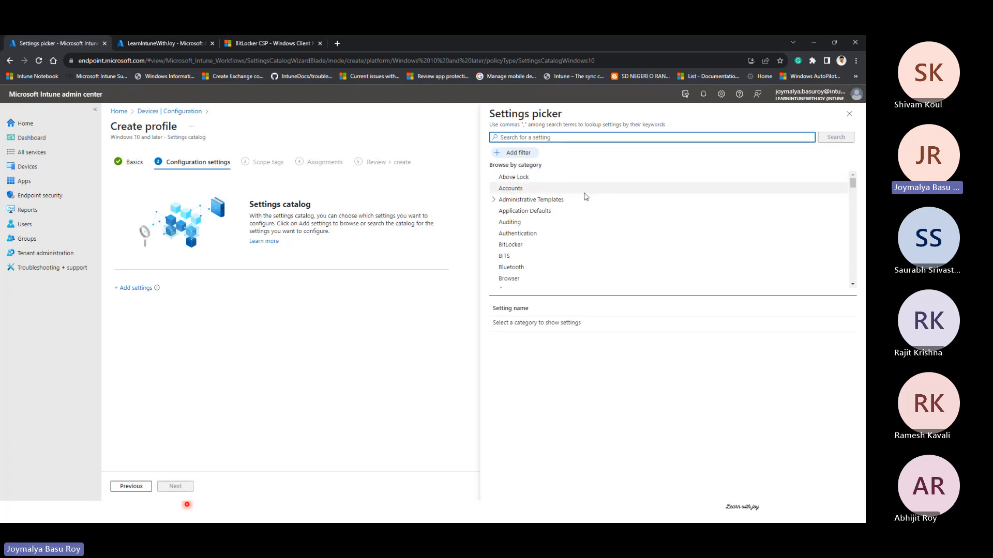
pyautogui.scroll(-3, 573, 224)
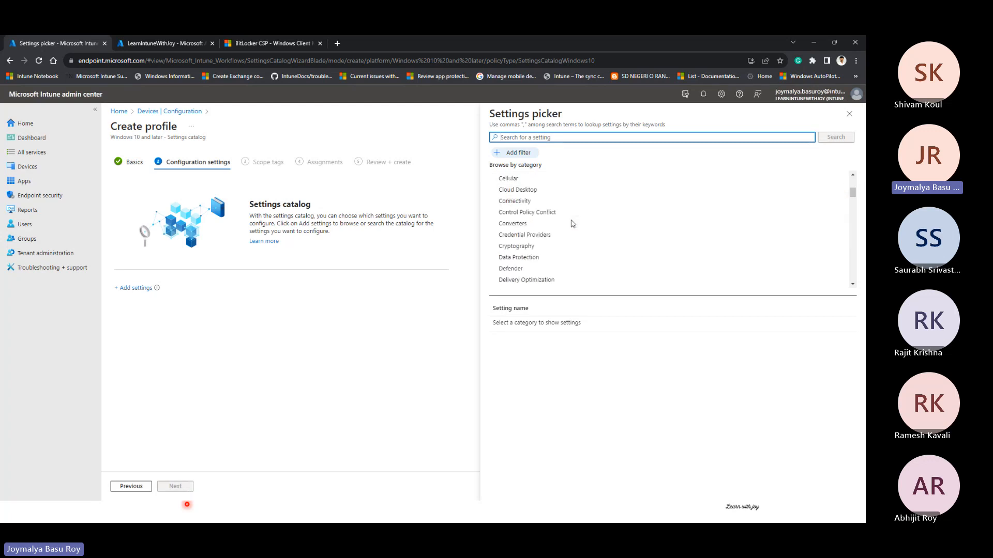
pyautogui.scroll(3, 573, 223)
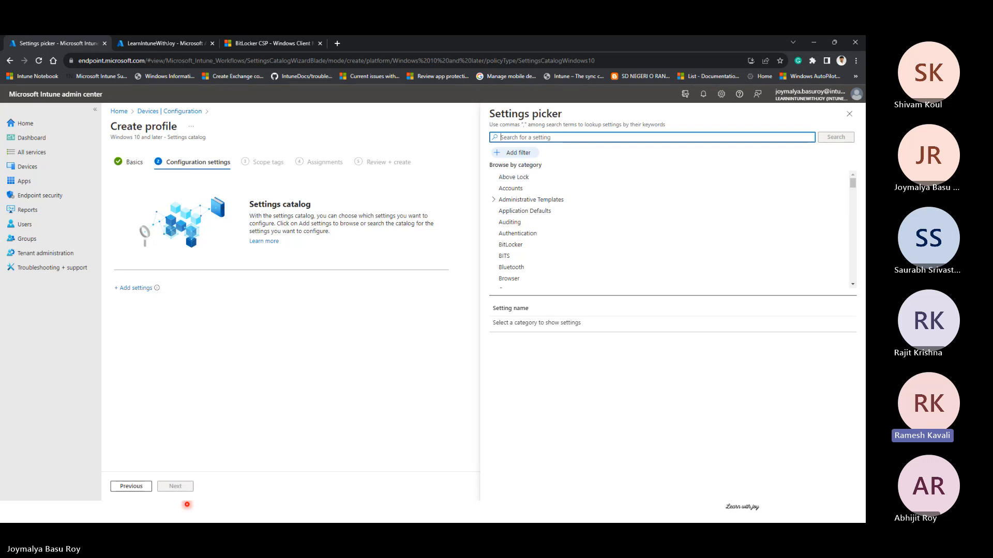
pyautogui.click(187, 504)
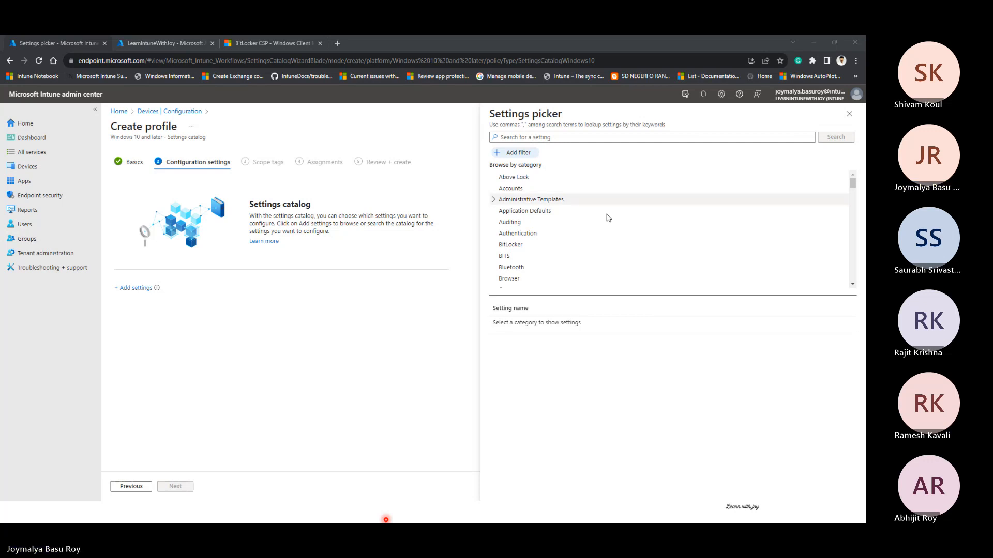
pyautogui.click(813, 43)
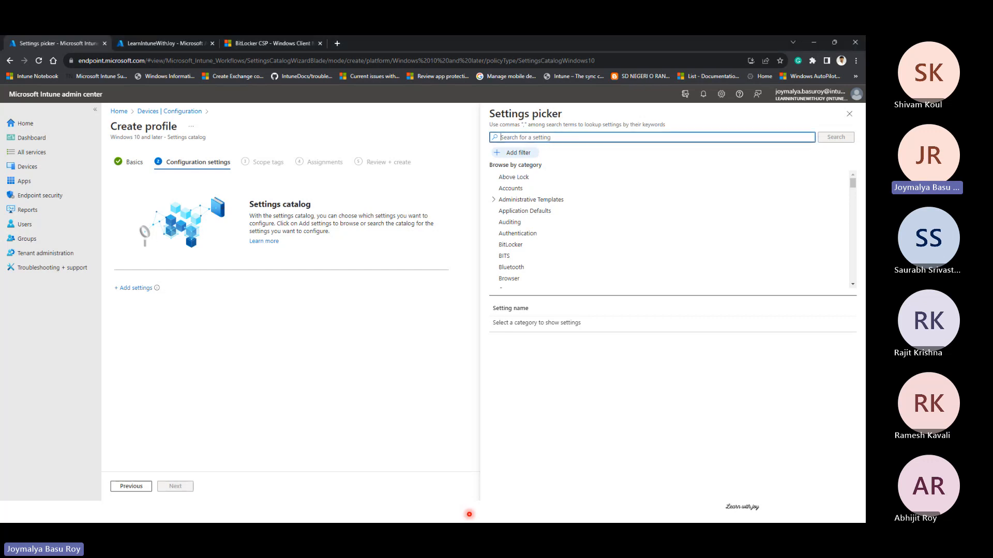